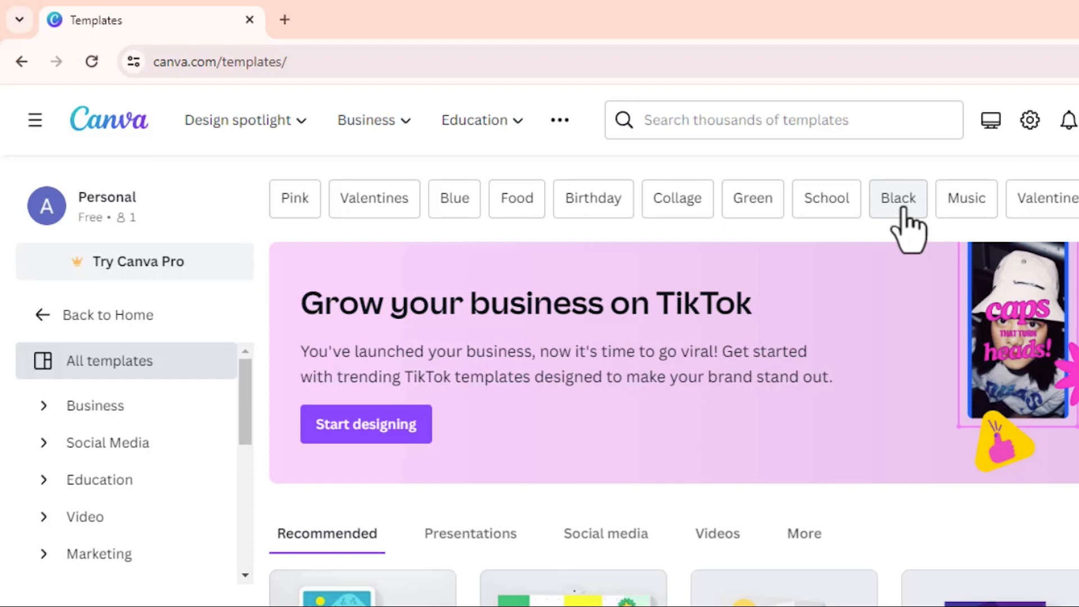
Search the template library for "wedding invitation"
{"action": "left_click", "coordinate": [865, 125]}
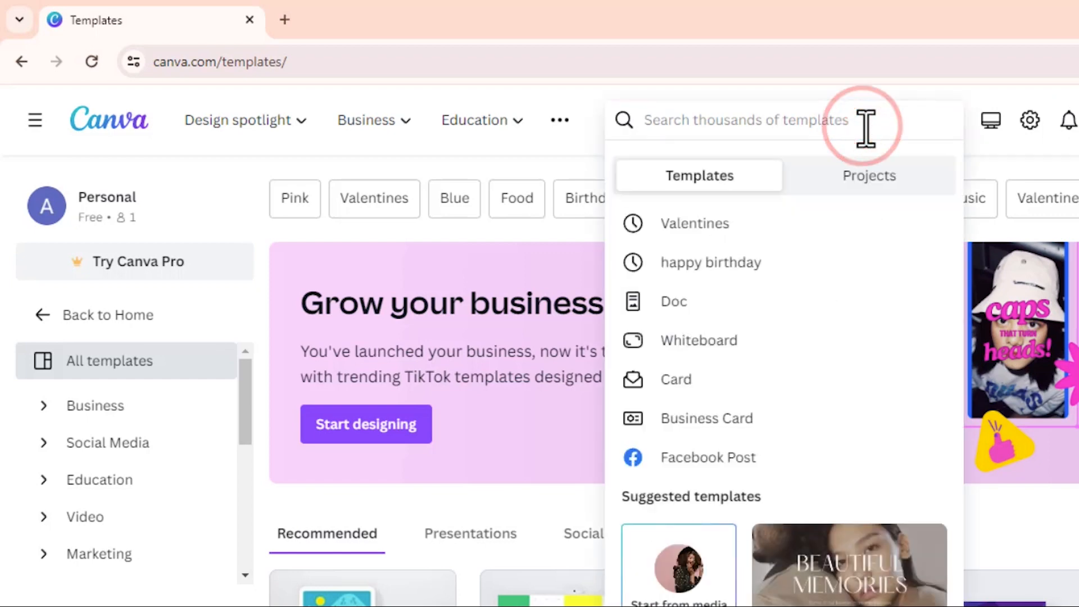
{"action": "type", "text": "wedding"}
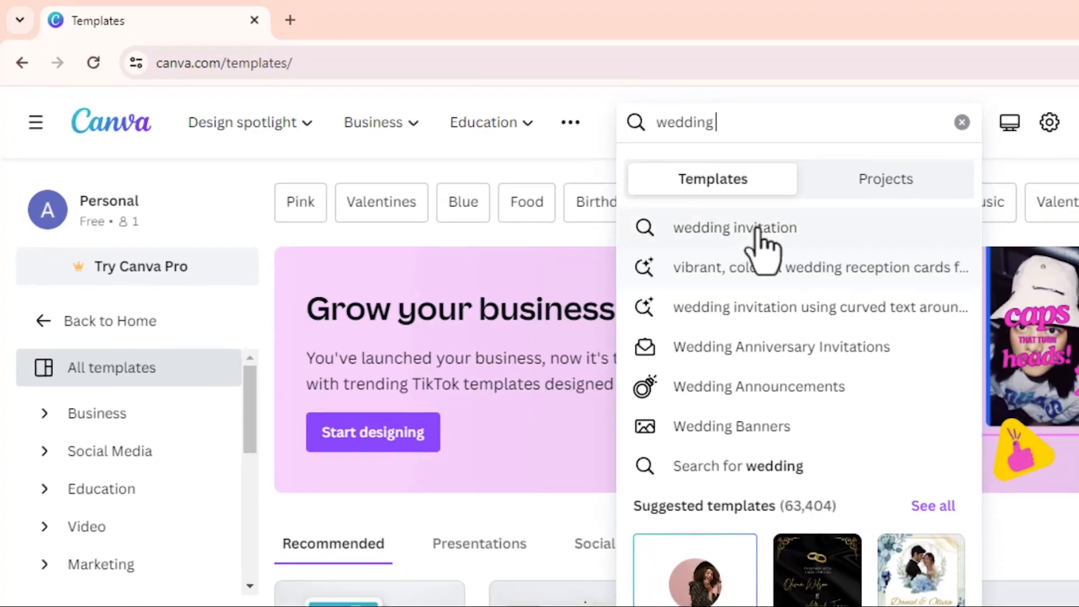
{"action": "left_click", "coordinate": [795, 240]}
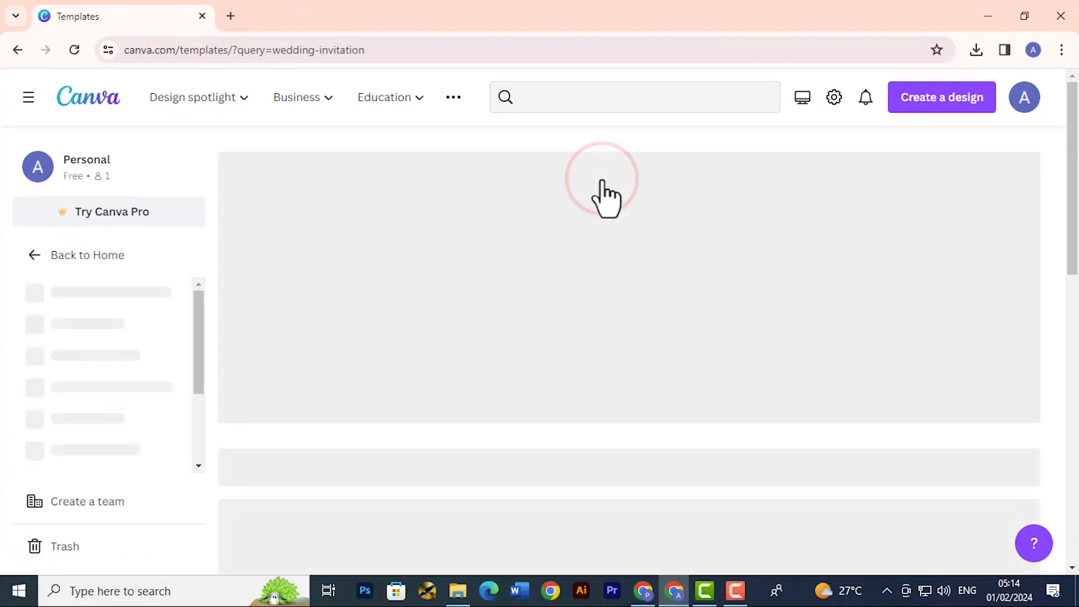
Browse the wedding invitation templates for a suitable design
{"action": "scroll", "coordinate": [542, 404], "scroll_direction": "down", "scroll_amount": 2}
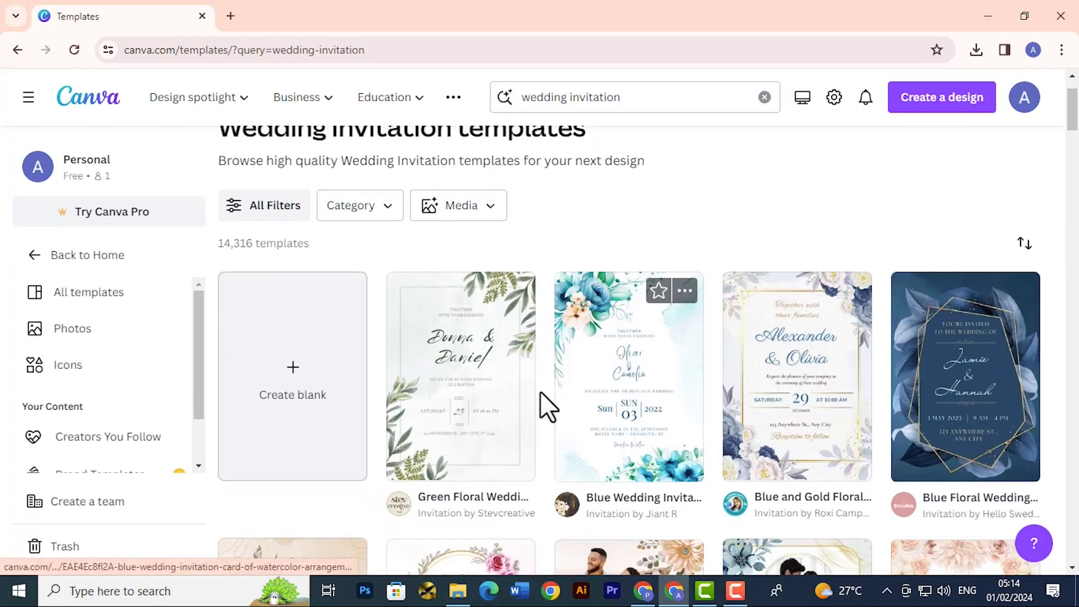
{"action": "scroll", "coordinate": [826, 362], "scroll_direction": "down", "scroll_amount": 3}
{"action": "scroll", "coordinate": [807, 416], "scroll_direction": "down", "scroll_amount": 3}
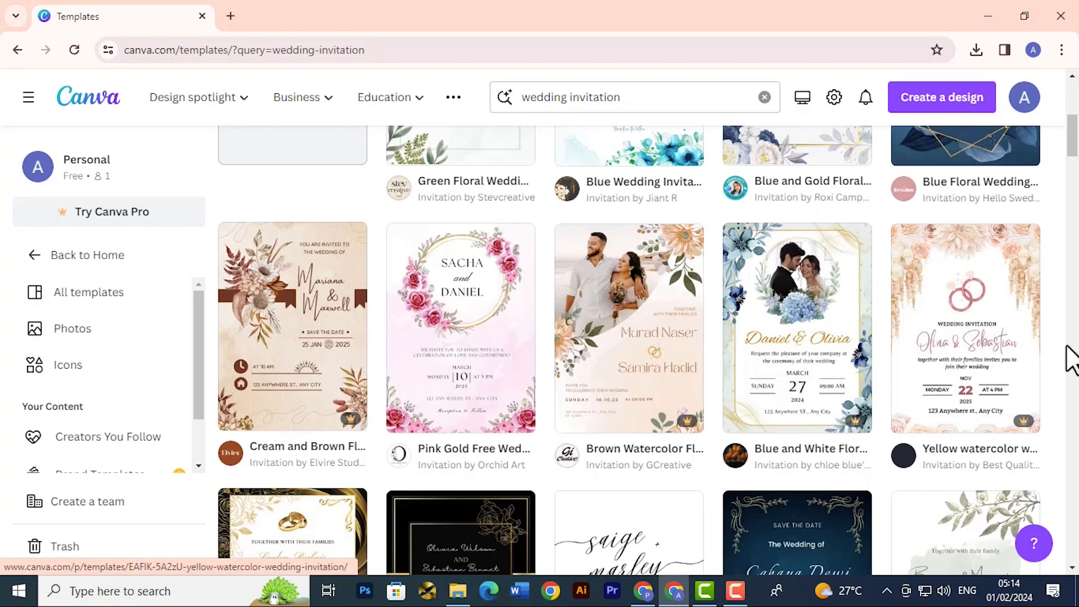
{"action": "scroll", "coordinate": [971, 309], "scroll_direction": "down", "scroll_amount": 1}
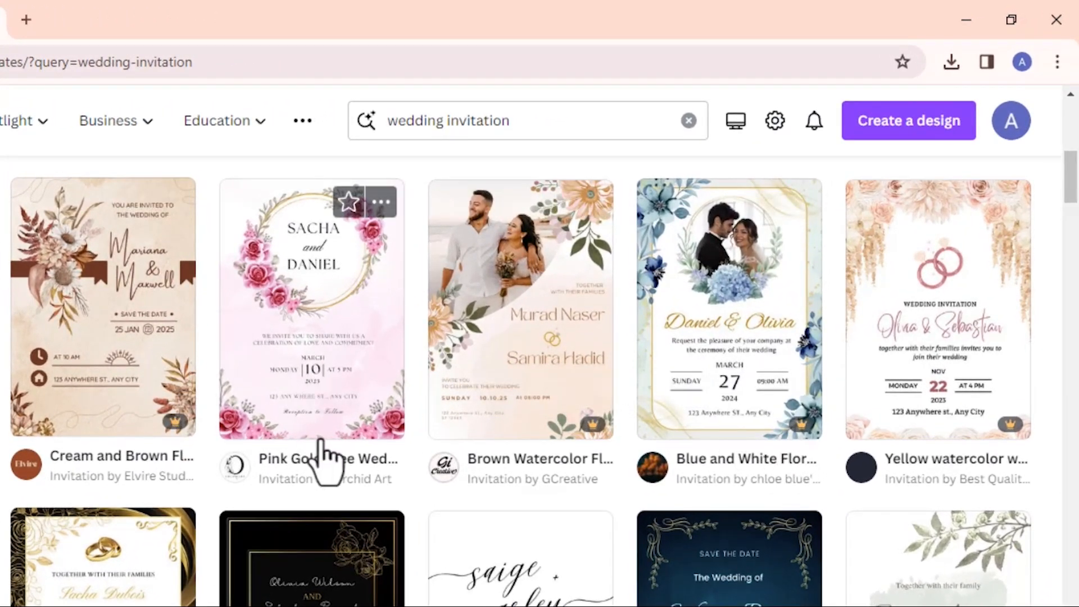
{"action": "scroll", "coordinate": [296, 380], "scroll_direction": "down", "scroll_amount": 5}
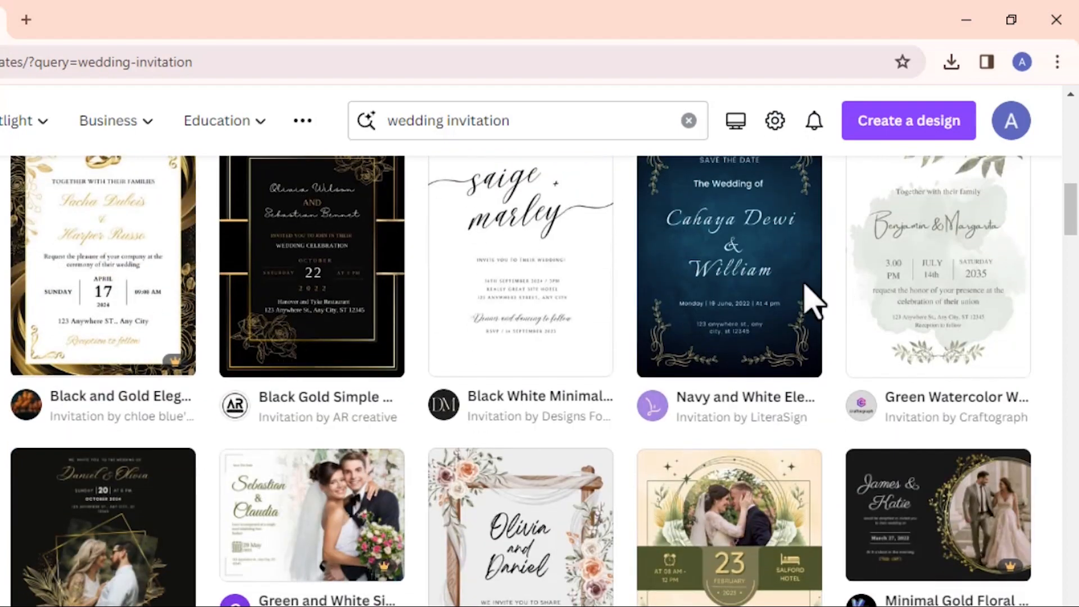
{"action": "scroll", "coordinate": [812, 301], "scroll_direction": "down", "scroll_amount": 3}
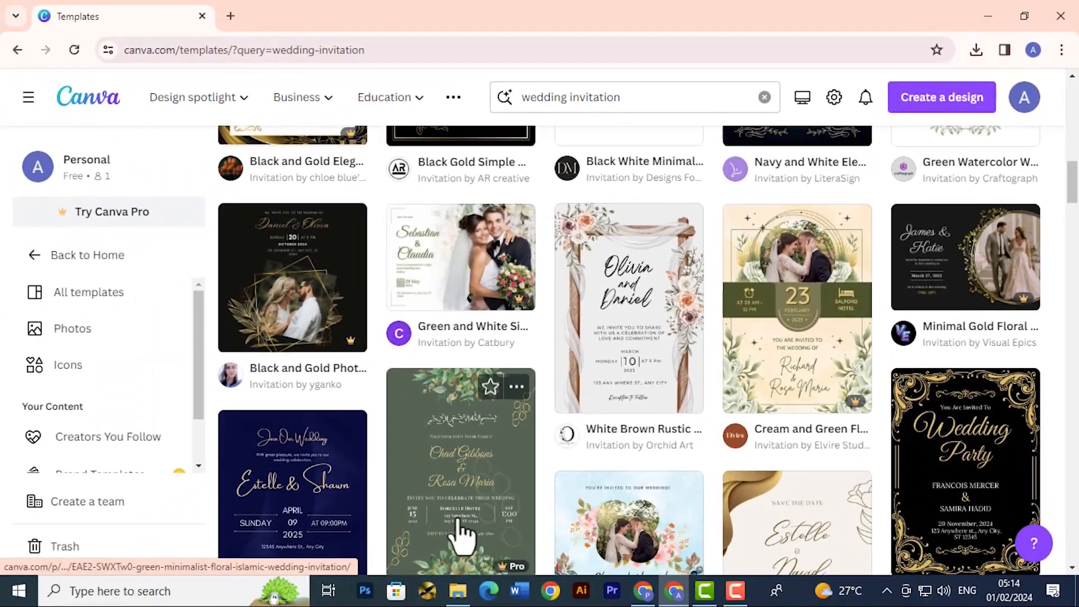
{"action": "scroll", "coordinate": [927, 445], "scroll_direction": "down", "scroll_amount": 1}
{"action": "scroll", "coordinate": [889, 388], "scroll_direction": "down", "scroll_amount": 2}
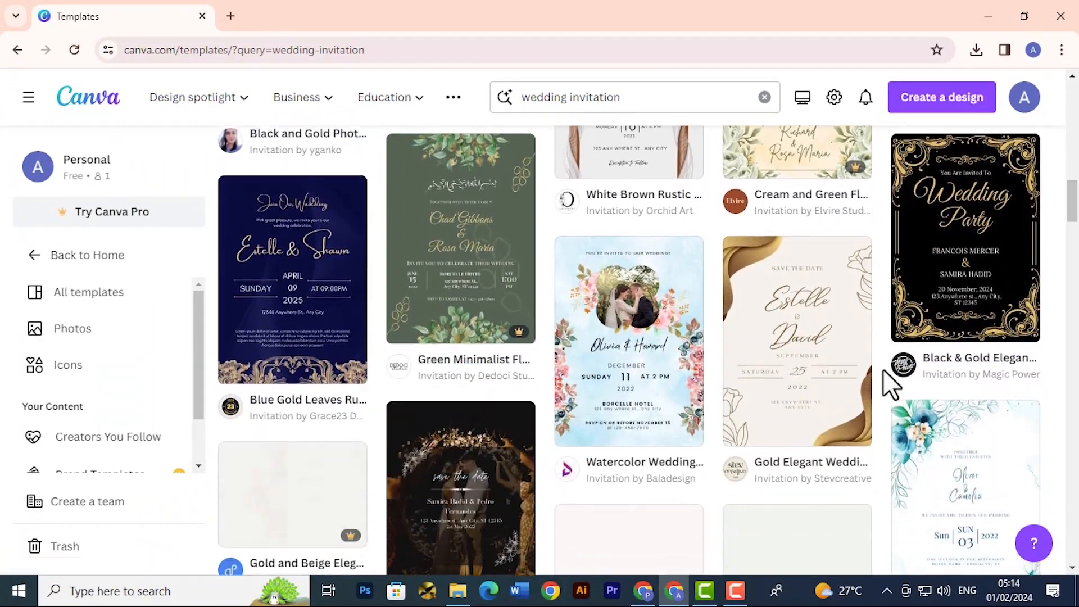
{"action": "scroll", "coordinate": [876, 324], "scroll_direction": "down", "scroll_amount": 2}
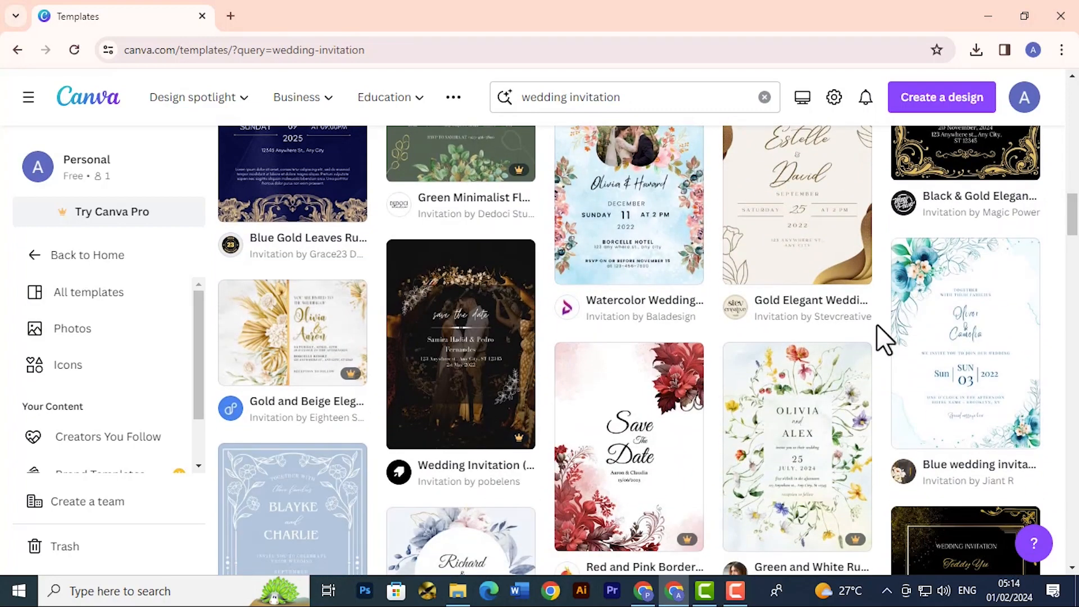
{"action": "scroll", "coordinate": [875, 323], "scroll_direction": "down", "scroll_amount": 7}
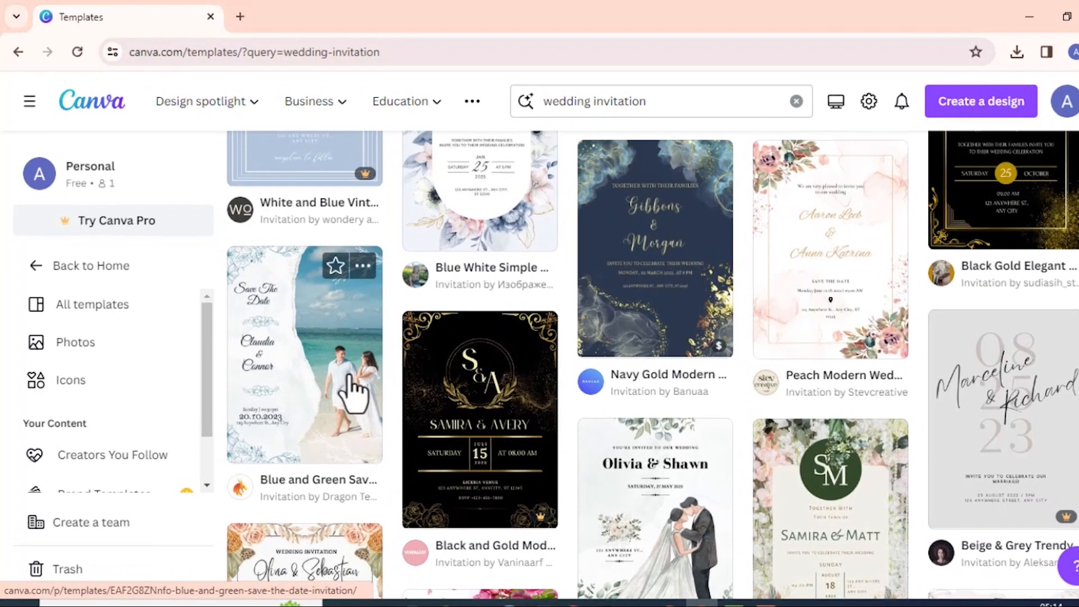
Open the Blue and Green Save the Date Invitation template for customizing
{"action": "scroll", "coordinate": [334, 360], "scroll_direction": "up", "scroll_amount": 1}
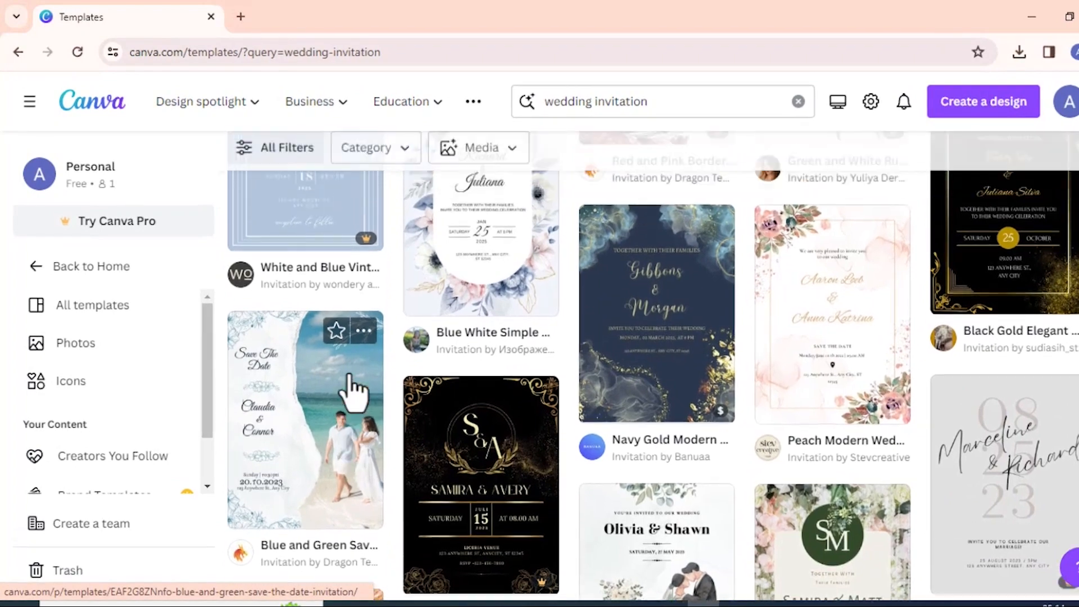
{"action": "left_click", "coordinate": [349, 456]}
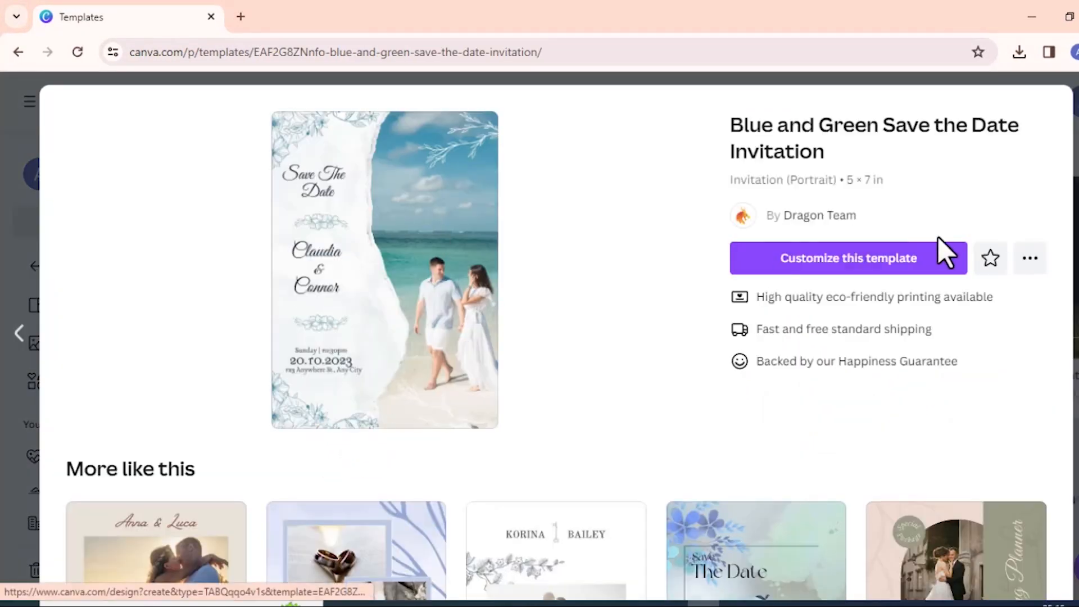
{"action": "left_click", "coordinate": [900, 253]}
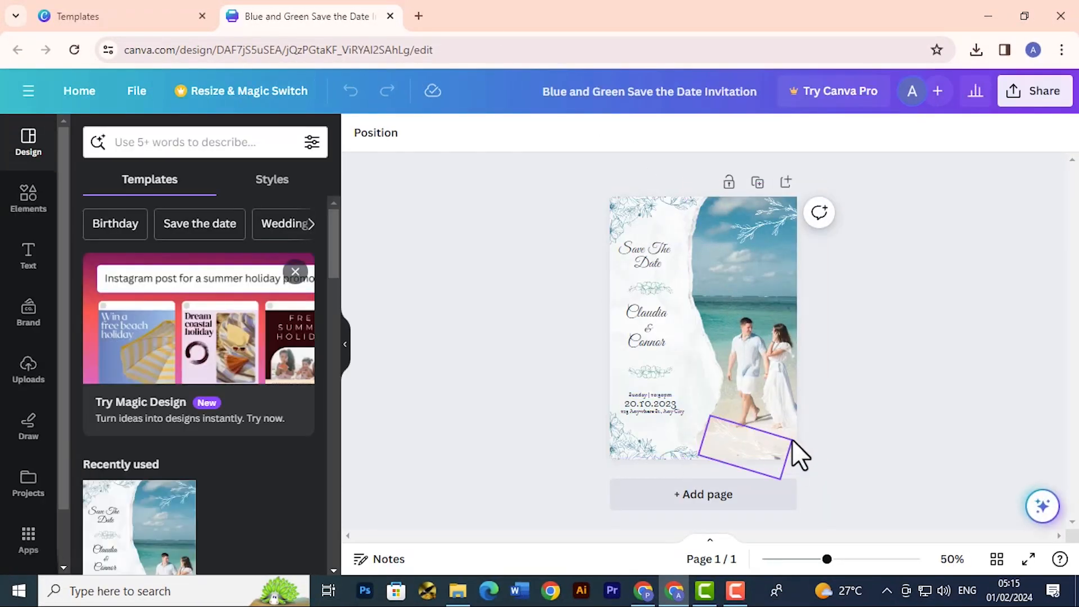
Enlarge the invitation to 89% and examine its overall layout and the beach photo
{"action": "left_click_drag", "start_coordinate": [828, 560], "coordinate": [851, 561]}
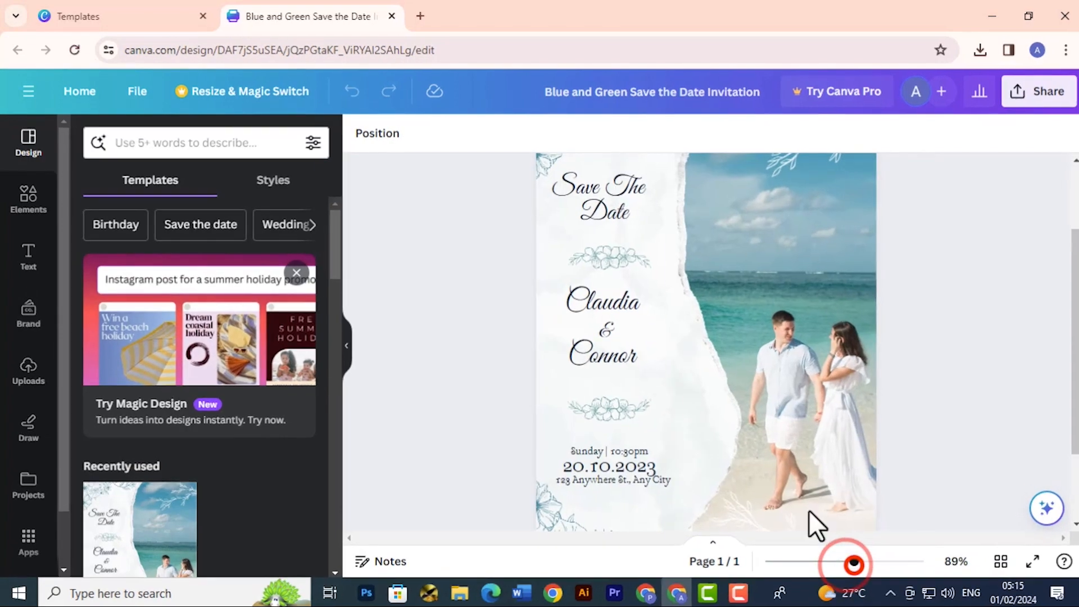
{"action": "scroll", "coordinate": [606, 353], "scroll_direction": "up", "scroll_amount": 2}
{"action": "scroll", "coordinate": [604, 350], "scroll_direction": "down", "scroll_amount": 3}
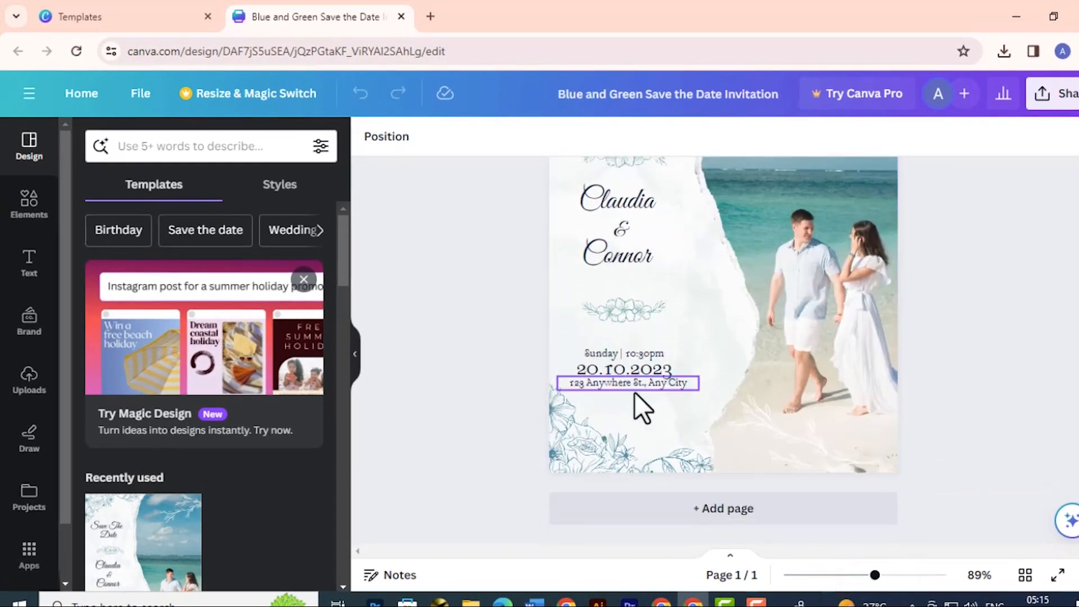
{"action": "scroll", "coordinate": [798, 394], "scroll_direction": "up", "scroll_amount": 4}
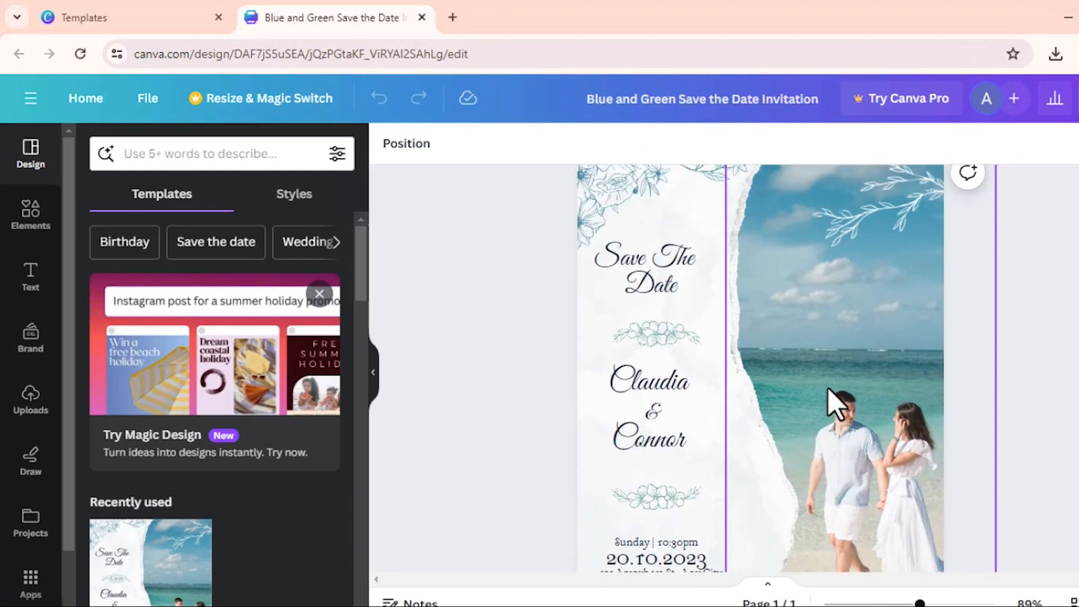
{"action": "left_click", "coordinate": [785, 368]}
{"action": "scroll", "coordinate": [826, 393], "scroll_direction": "down", "scroll_amount": 3}
{"action": "scroll", "coordinate": [827, 396], "scroll_direction": "up", "scroll_amount": 4}
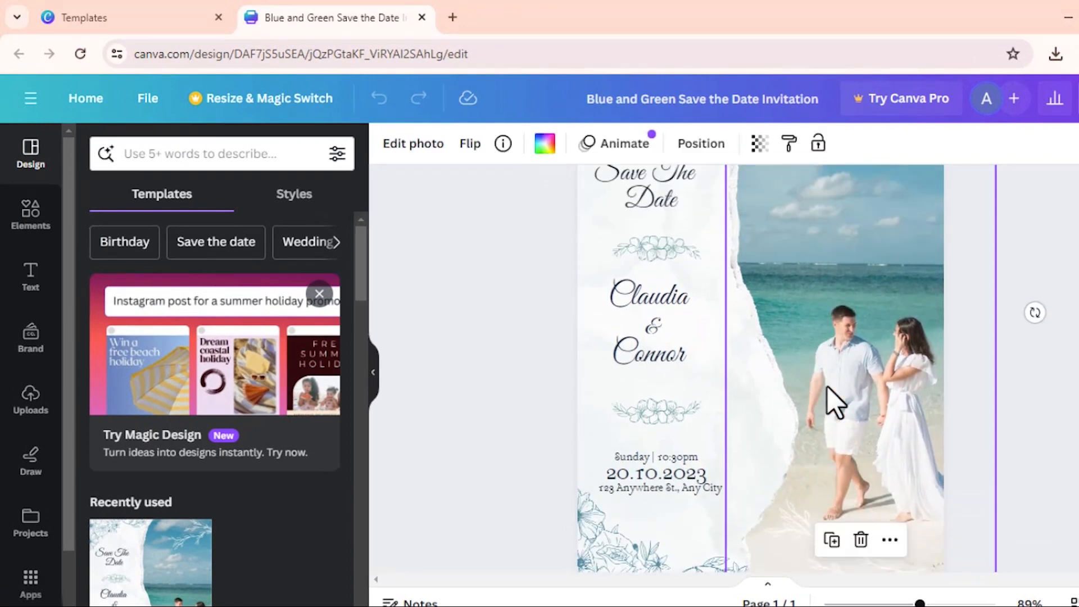
Inspect the heading, the couple's names, the date and the address text boxes individually
{"action": "left_click", "coordinate": [663, 340]}
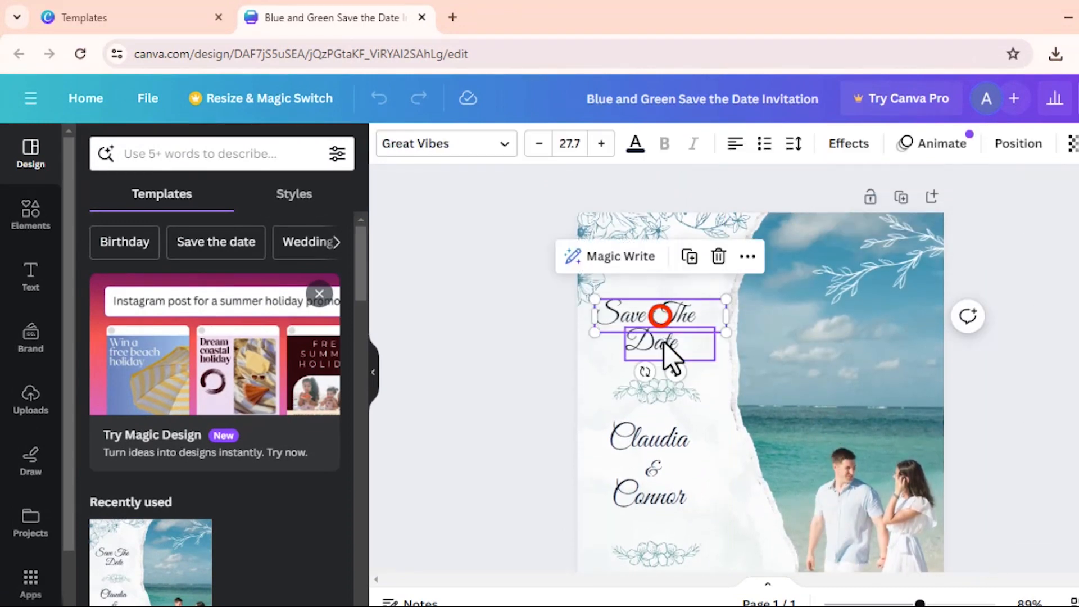
{"action": "left_click", "coordinate": [660, 430]}
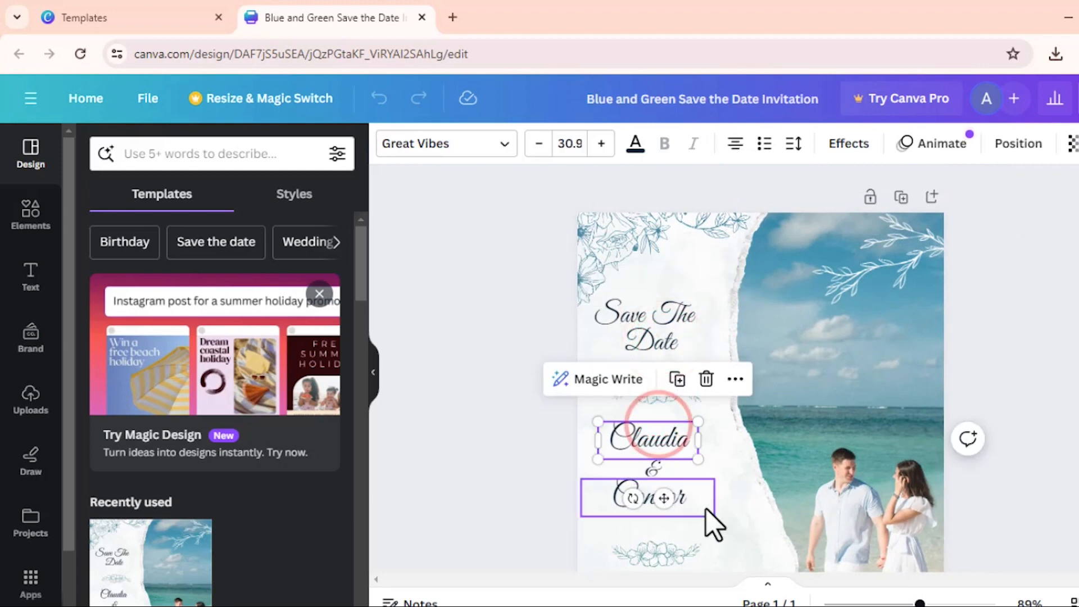
{"action": "left_click", "coordinate": [688, 502]}
{"action": "scroll", "coordinate": [819, 366], "scroll_direction": "down", "scroll_amount": 3}
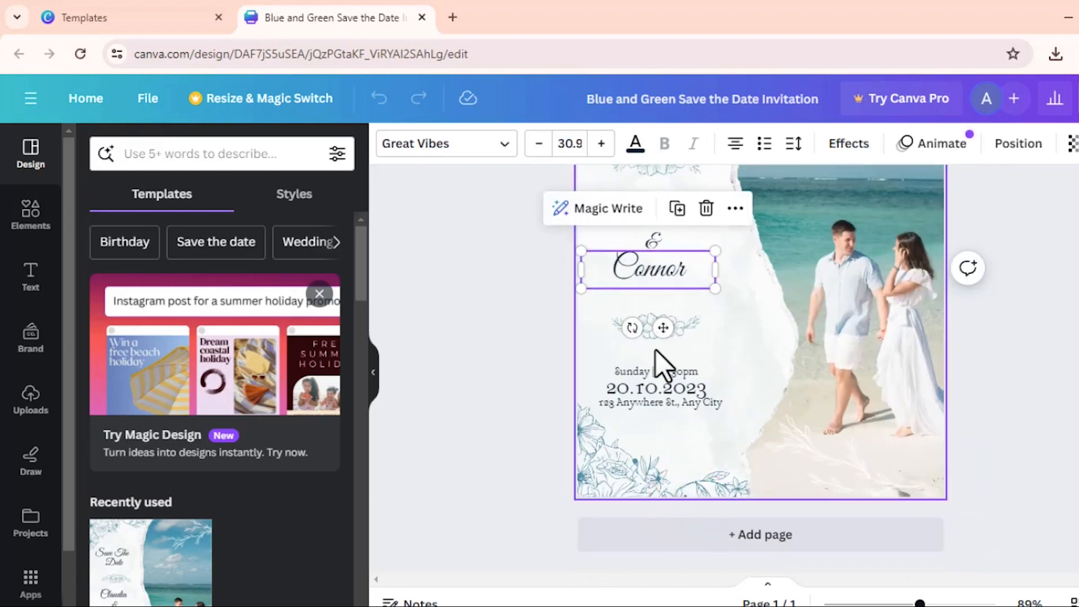
{"action": "left_click", "coordinate": [673, 389]}
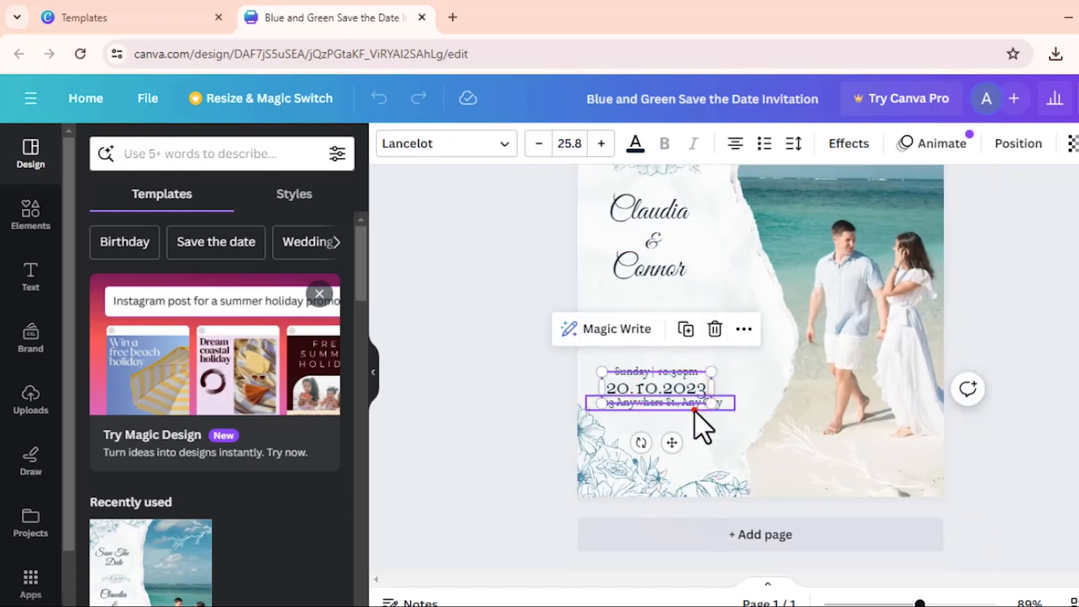
{"action": "left_click", "coordinate": [695, 405]}
{"action": "scroll", "coordinate": [730, 393], "scroll_direction": "up", "scroll_amount": 2}
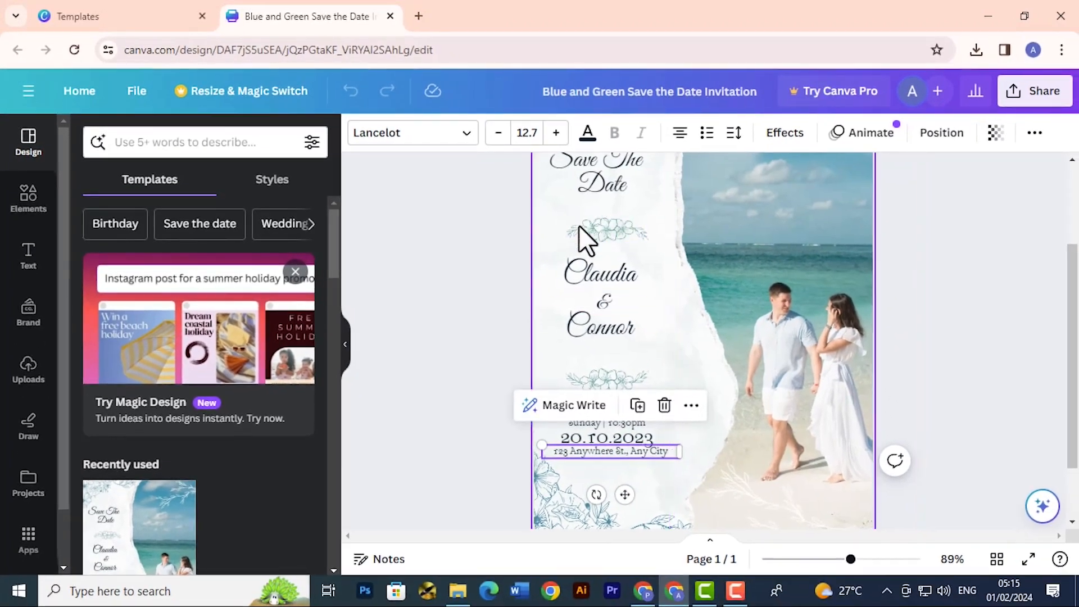
Delete the couple's beach photo from the invitation while keeping its frame
{"action": "scroll", "coordinate": [609, 325], "scroll_direction": "up", "scroll_amount": 2}
{"action": "left_click", "coordinate": [767, 398]}
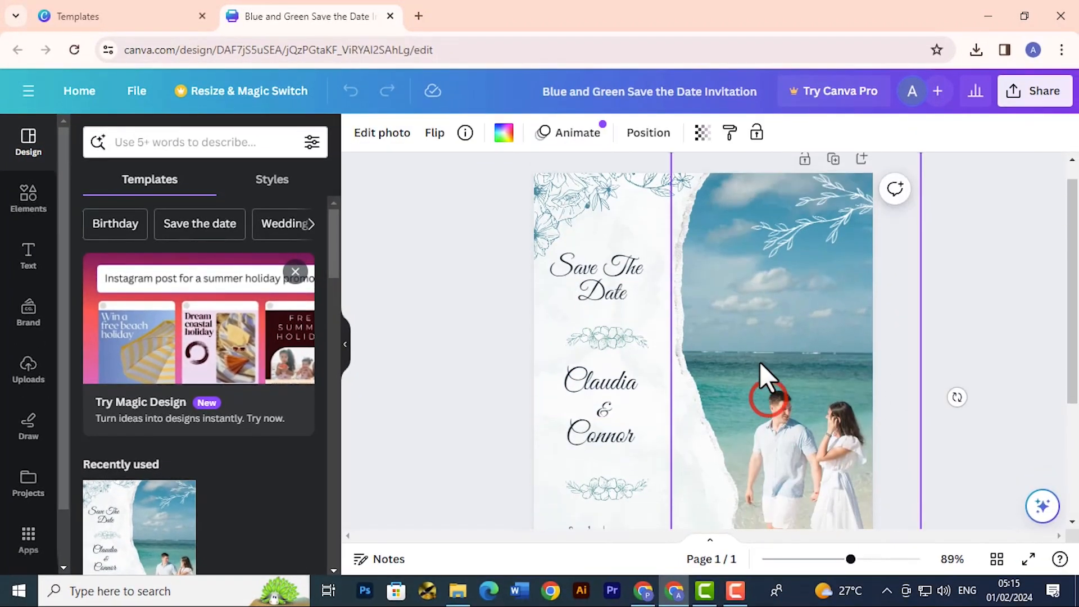
{"action": "scroll", "coordinate": [759, 362], "scroll_direction": "down", "scroll_amount": 2}
{"action": "scroll", "coordinate": [759, 351], "scroll_direction": "up", "scroll_amount": 2}
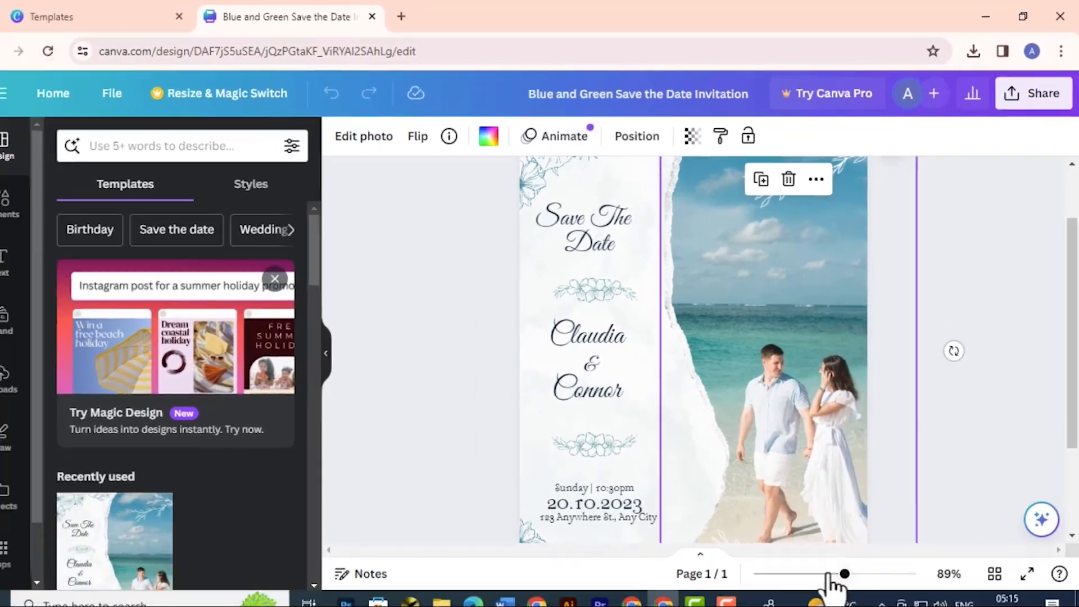
{"action": "left_click", "coordinate": [828, 573]}
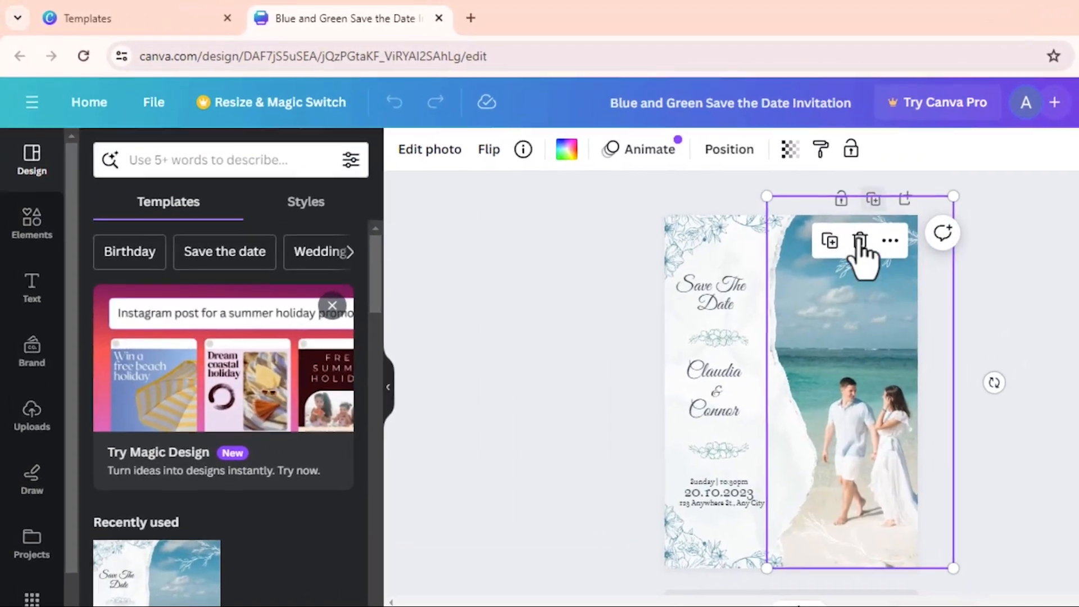
{"action": "left_click", "coordinate": [870, 254]}
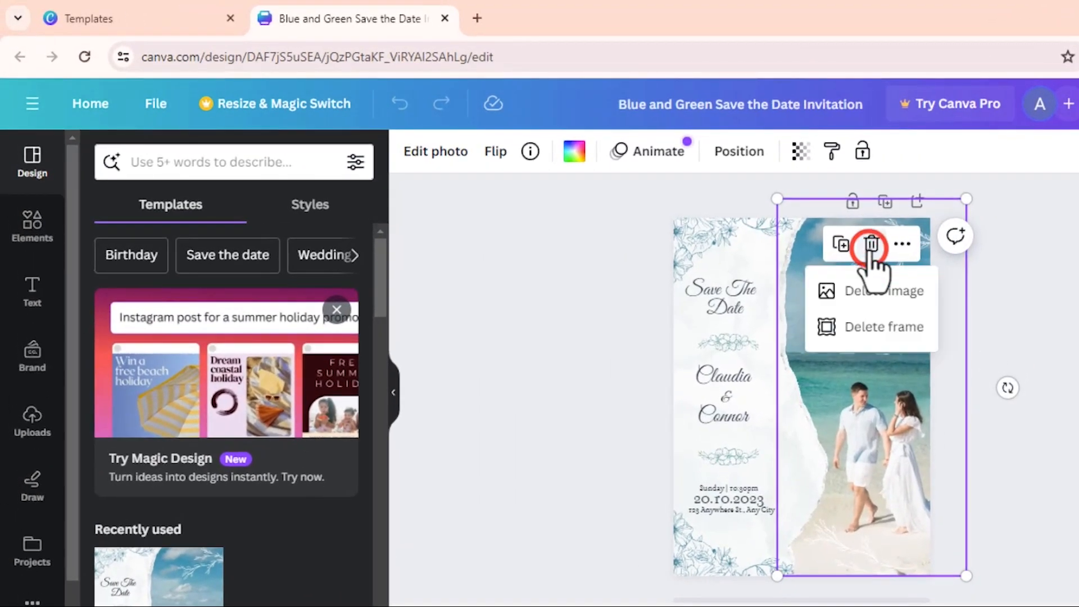
{"action": "left_click", "coordinate": [885, 291]}
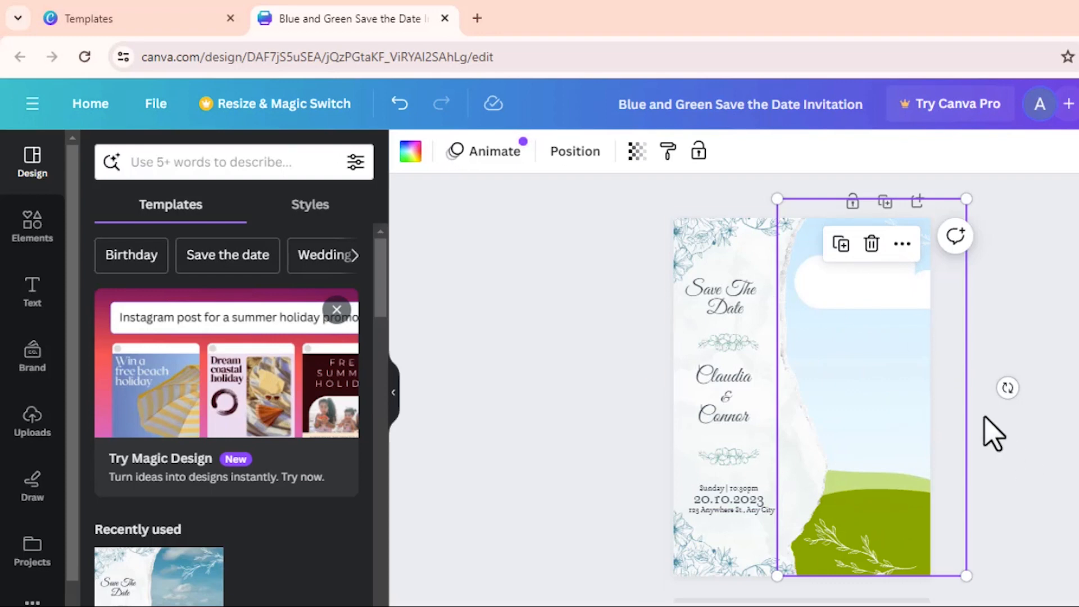
Check the uploaded images, and search the design elements for "happy couple"
{"action": "left_click", "coordinate": [35, 427]}
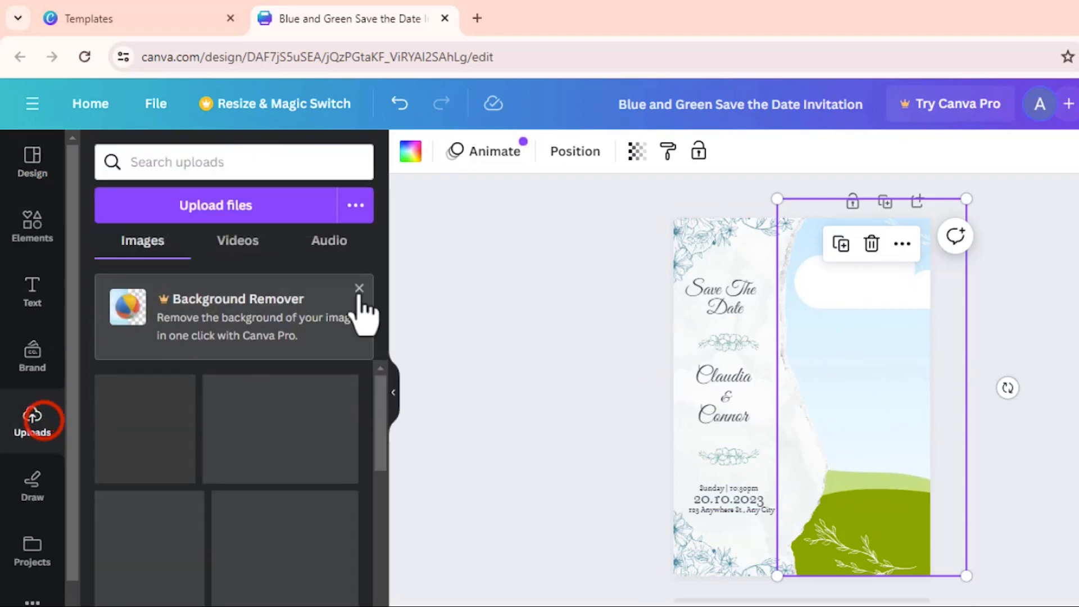
{"action": "left_click", "coordinate": [29, 237]}
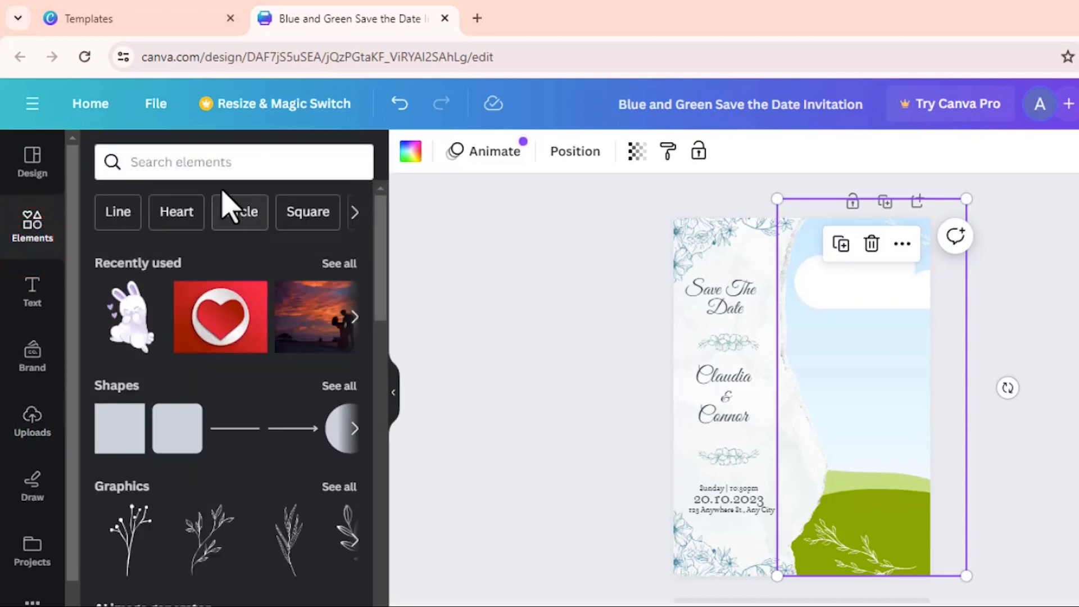
{"action": "left_click", "coordinate": [215, 160]}
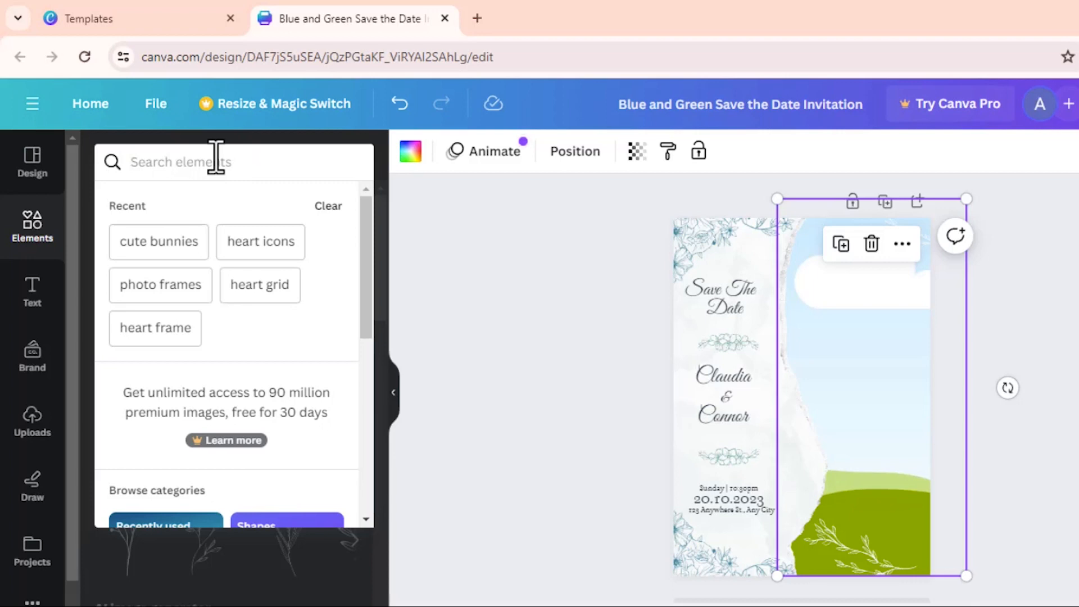
{"action": "type", "text": "happ"}
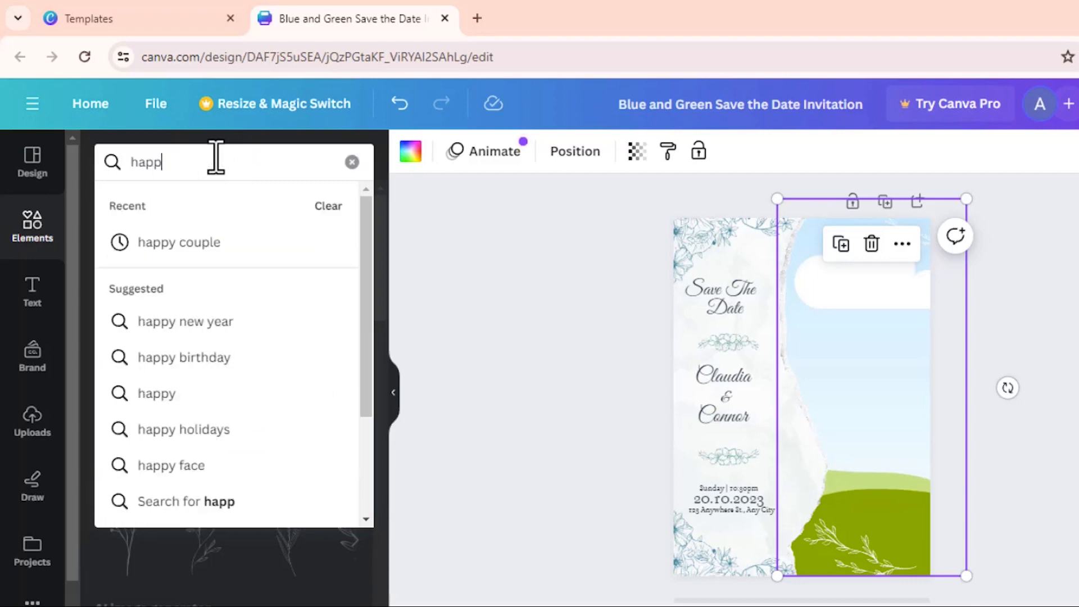
{"action": "type", "text": "y co"}
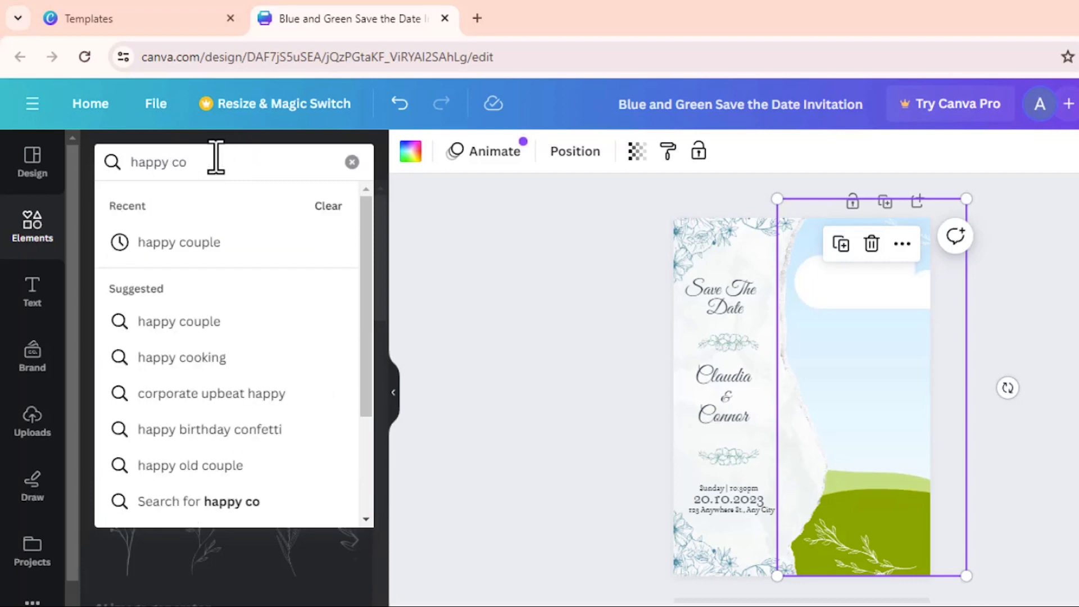
{"action": "type", "text": "uple"}
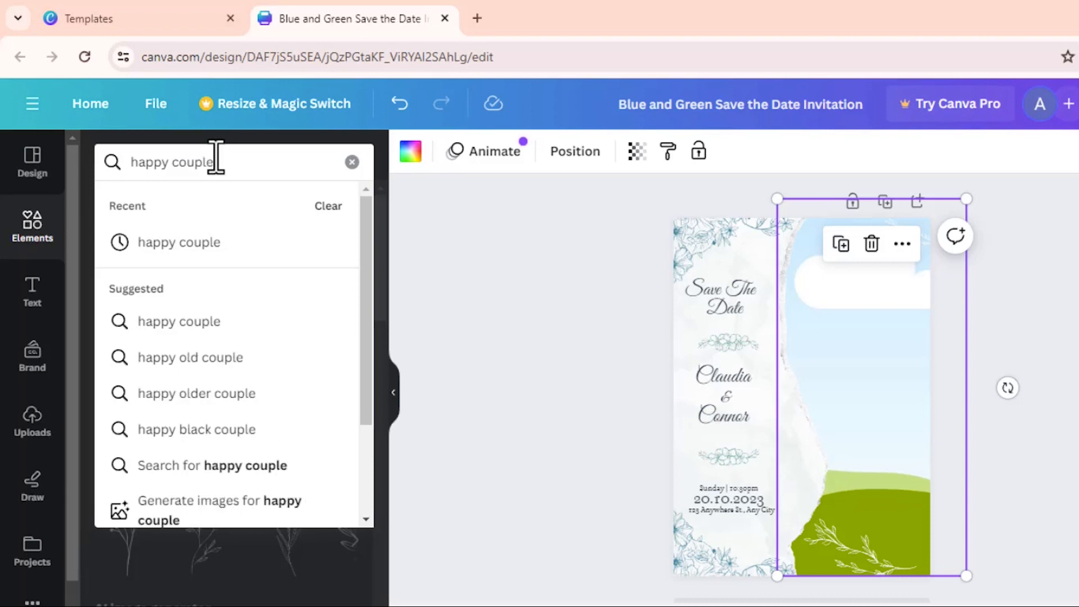
{"action": "key", "text": "Return"}
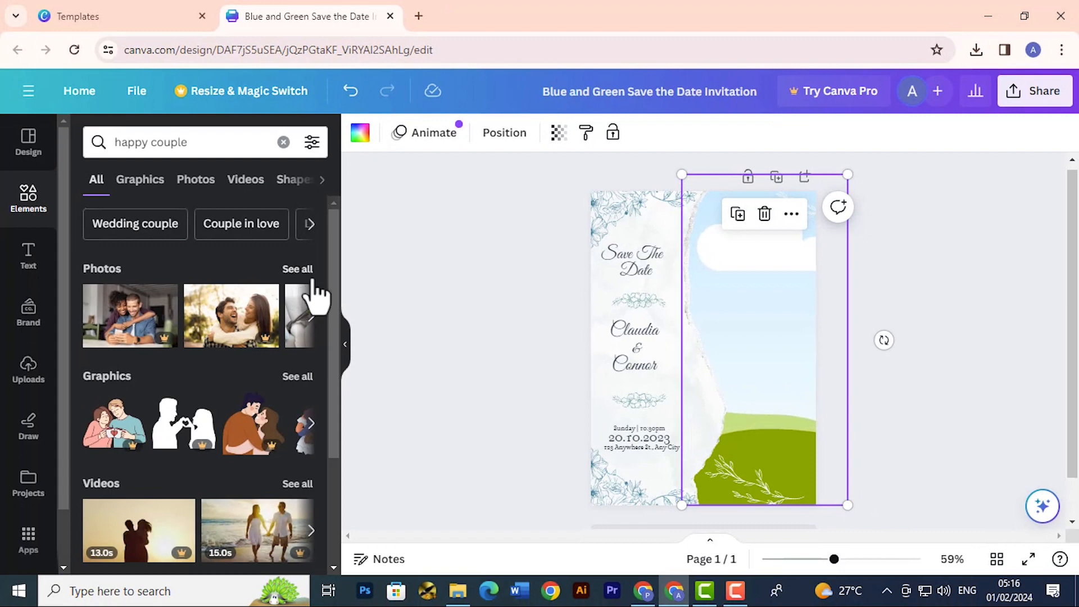
Fill the invitation's empty frame with the happy-couple photo of a man lifting a woman on a waterside pier
{"action": "left_click", "coordinate": [297, 269]}
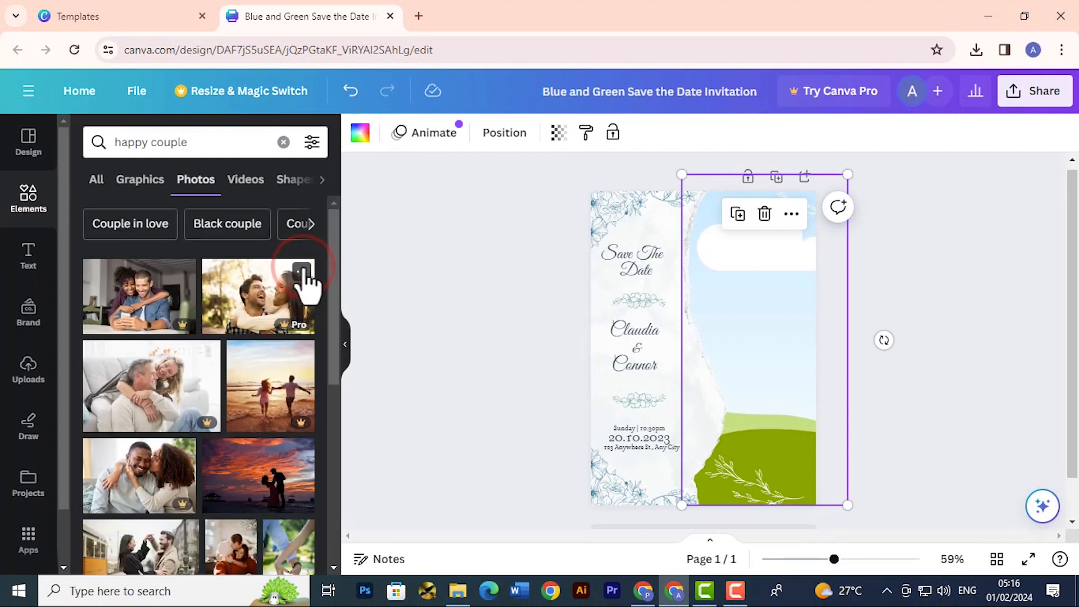
{"action": "scroll", "coordinate": [258, 373], "scroll_direction": "down", "scroll_amount": 3}
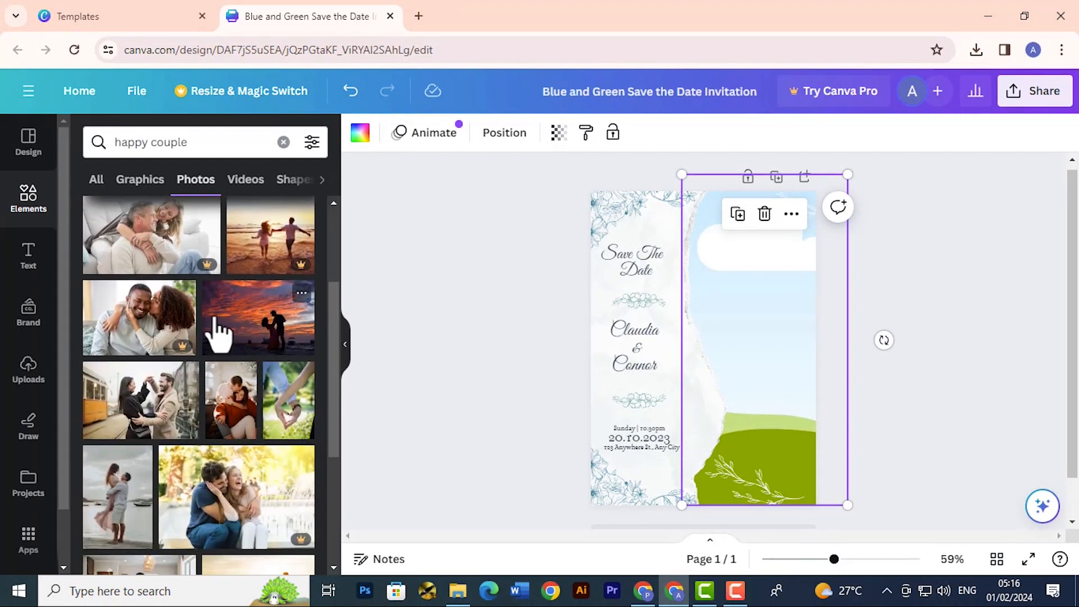
{"action": "scroll", "coordinate": [224, 410], "scroll_direction": "down", "scroll_amount": 2}
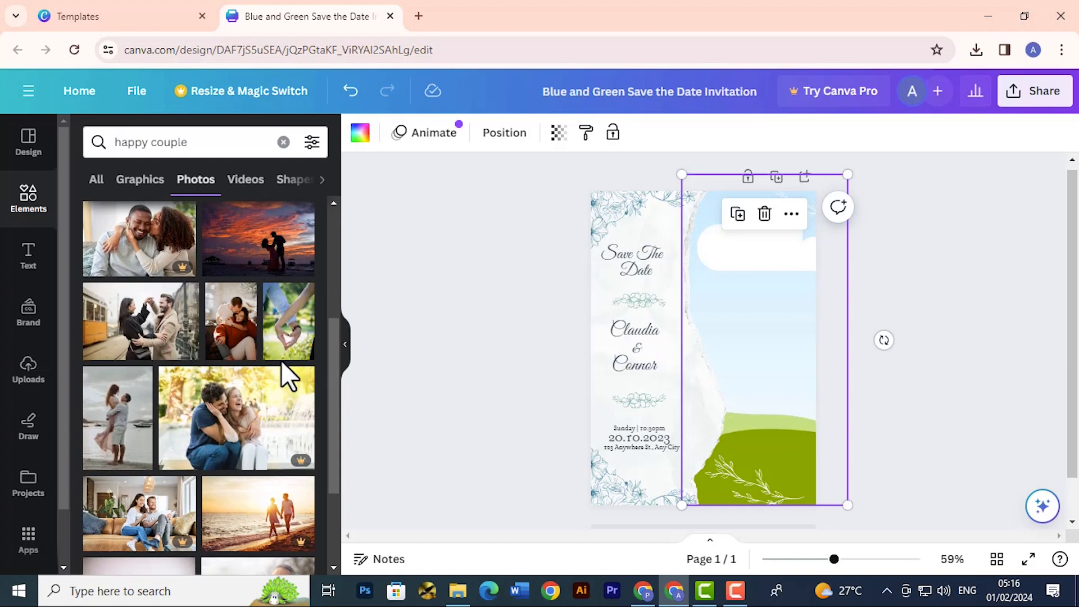
{"action": "scroll", "coordinate": [270, 359], "scroll_direction": "down", "scroll_amount": 2}
{"action": "scroll", "coordinate": [225, 348], "scroll_direction": "down", "scroll_amount": 2}
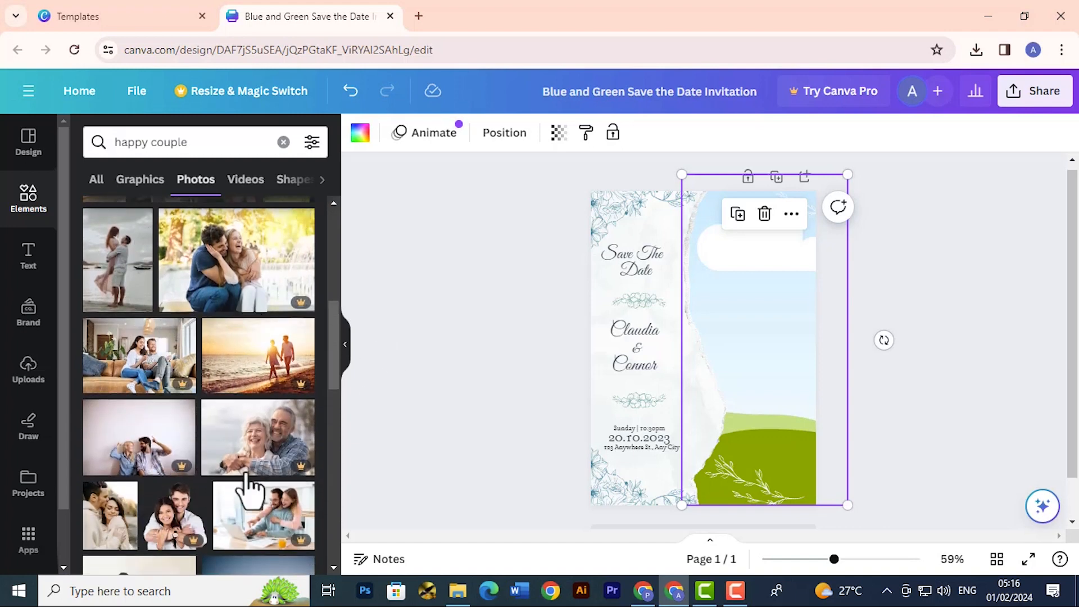
{"action": "scroll", "coordinate": [236, 475], "scroll_direction": "down", "scroll_amount": 3}
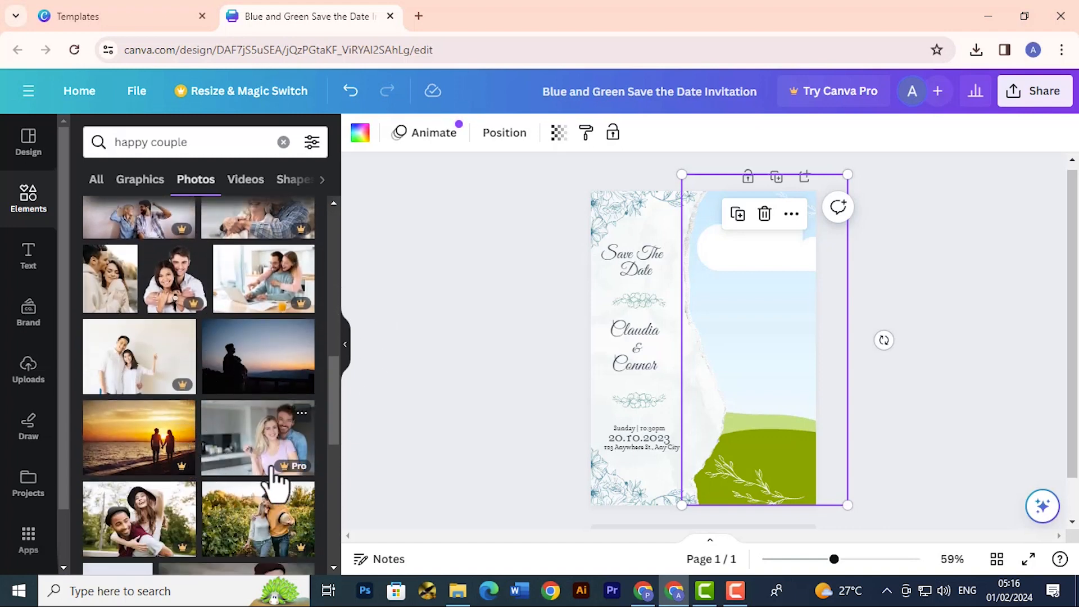
{"action": "scroll", "coordinate": [155, 421], "scroll_direction": "up", "scroll_amount": 3}
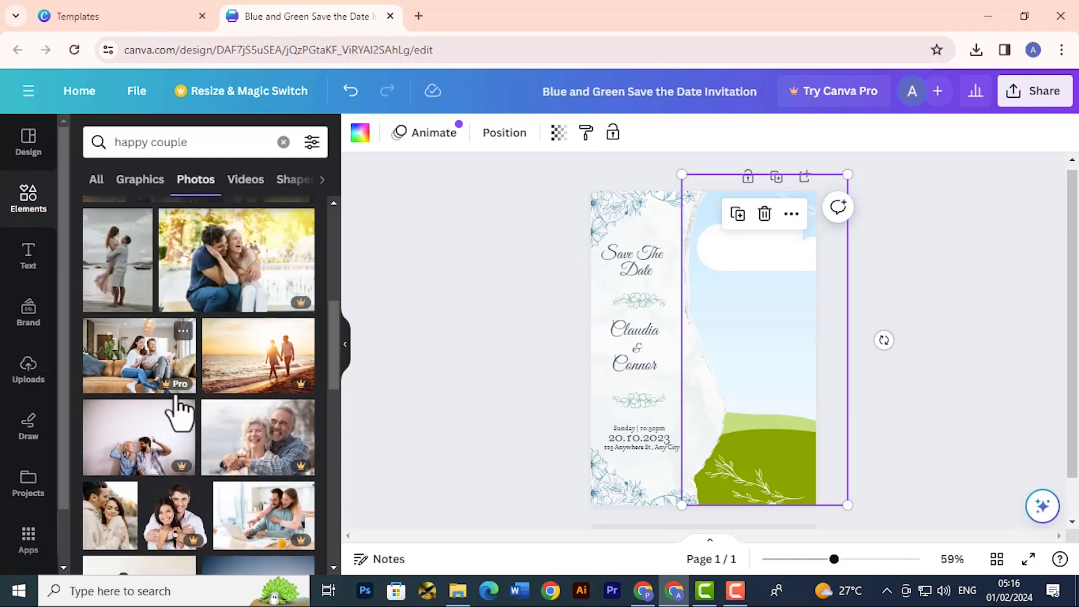
{"action": "scroll", "coordinate": [179, 413], "scroll_direction": "up", "scroll_amount": 1}
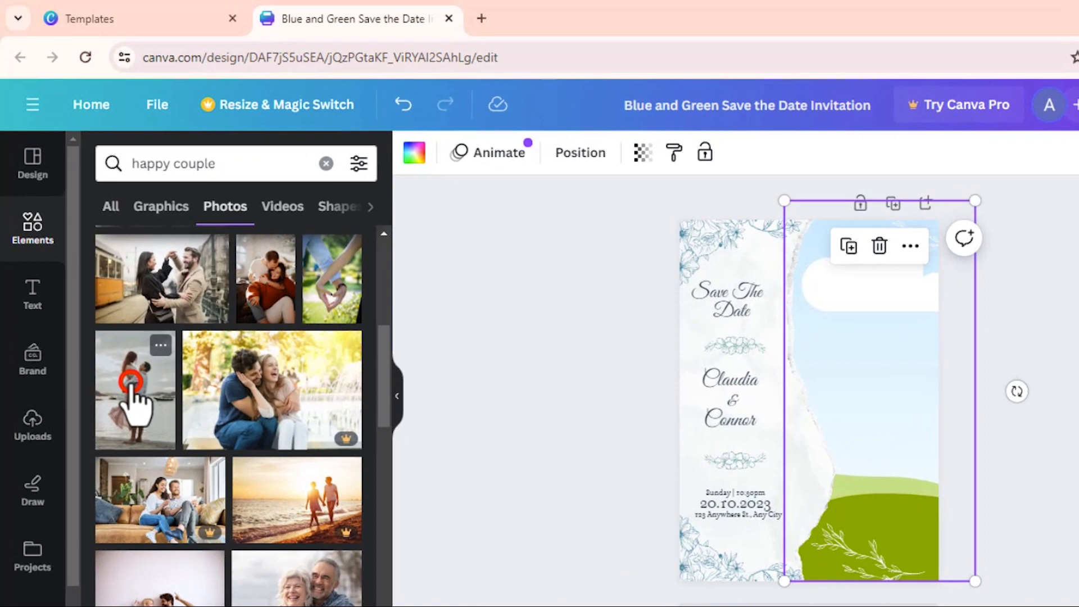
{"action": "left_click", "coordinate": [113, 332]}
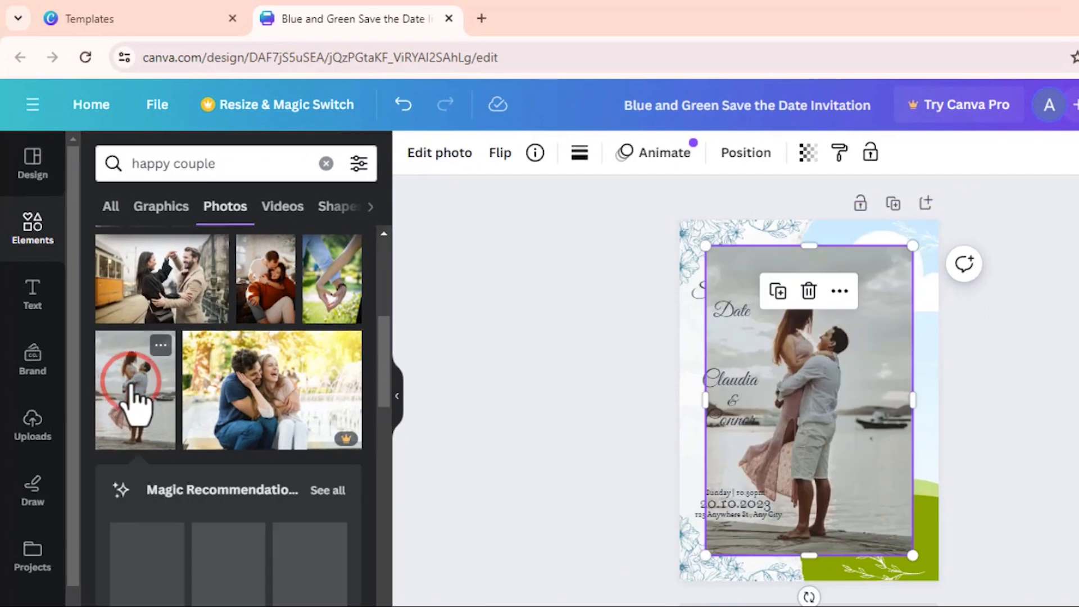
{"action": "left_click_drag", "start_coordinate": [807, 409], "coordinate": [913, 461]}
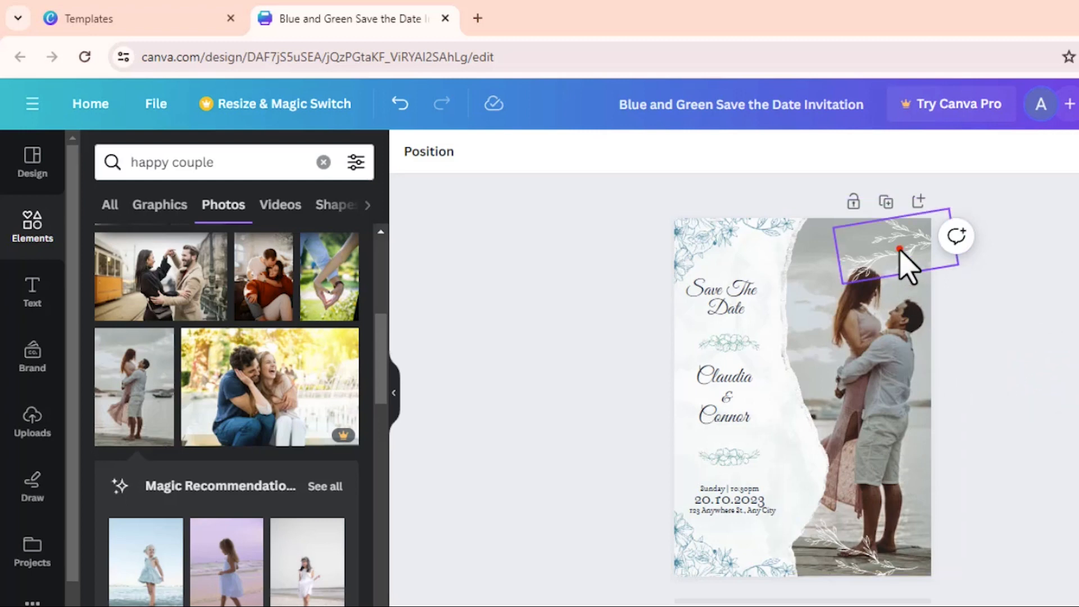
Delete the white branch graphic above the couple's heads on the photo
{"action": "mouse_move", "coordinate": [899, 249]}
{"action": "left_mouse_down"}
{"action": "mouse_move", "coordinate": [922, 289]}
{"action": "mouse_move", "coordinate": [910, 291]}
{"action": "mouse_move", "coordinate": [885, 253]}
{"action": "left_mouse_up"}
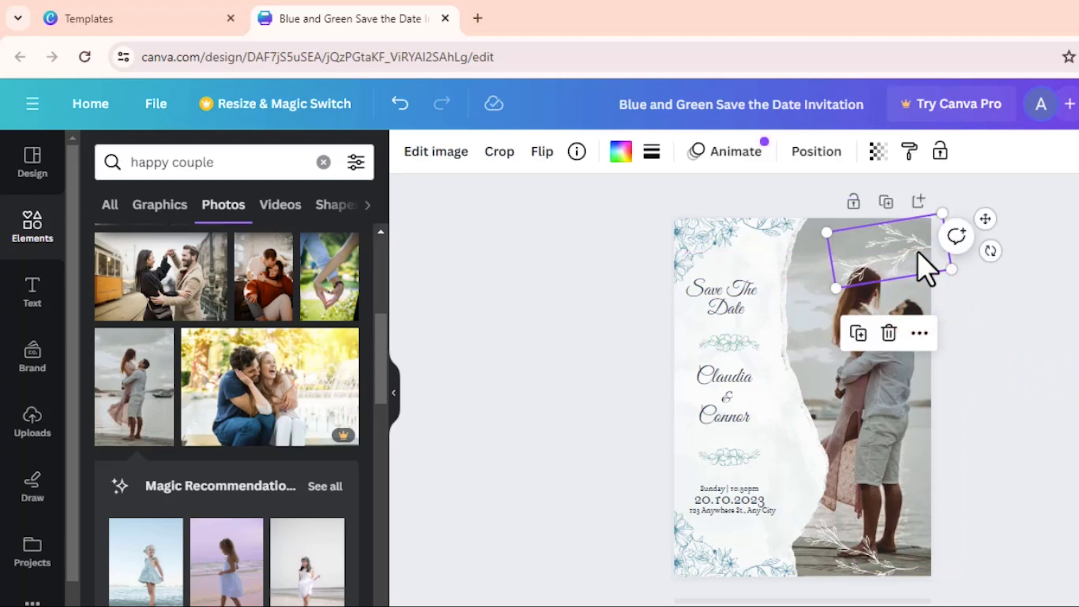
{"action": "left_click", "coordinate": [893, 333]}
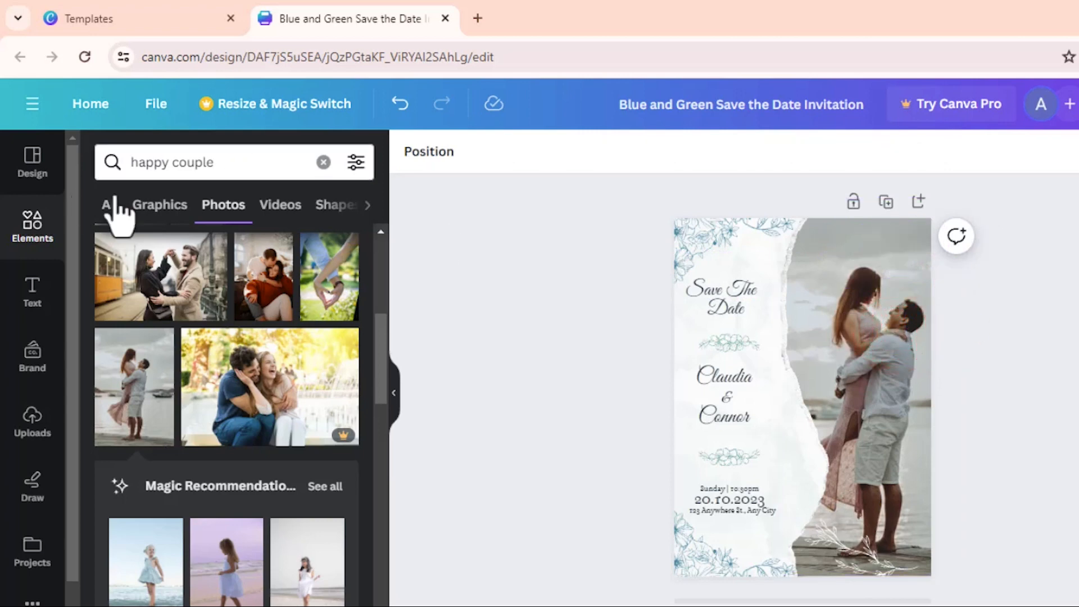
Search the design elements for "flowers border" and show all matching graphics
{"action": "left_click", "coordinate": [324, 163]}
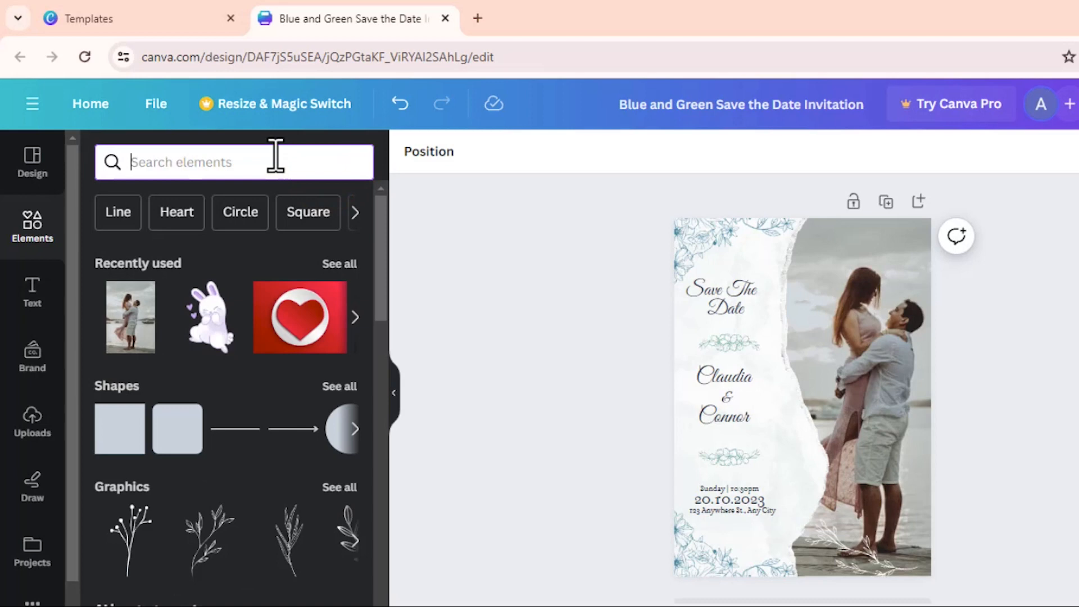
{"action": "type", "text": "flowers"}
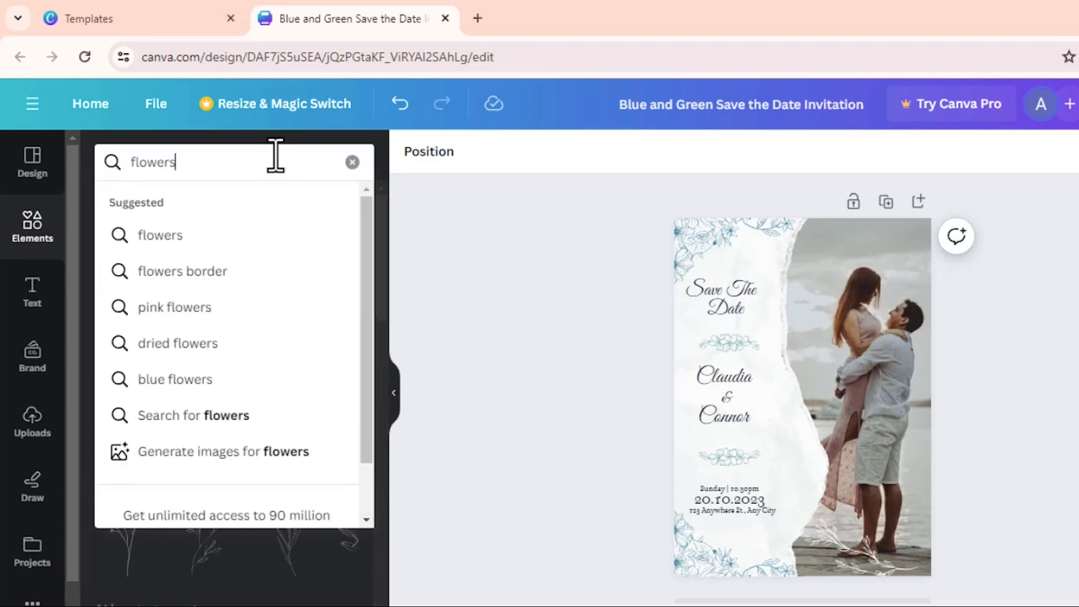
{"action": "left_click", "coordinate": [224, 269]}
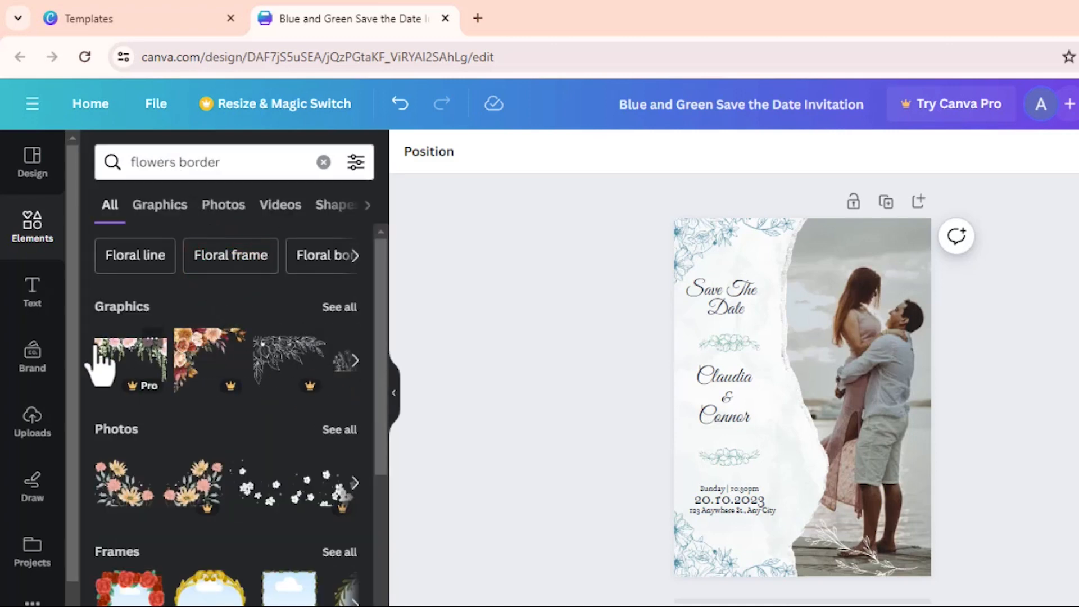
{"action": "left_click", "coordinate": [344, 307]}
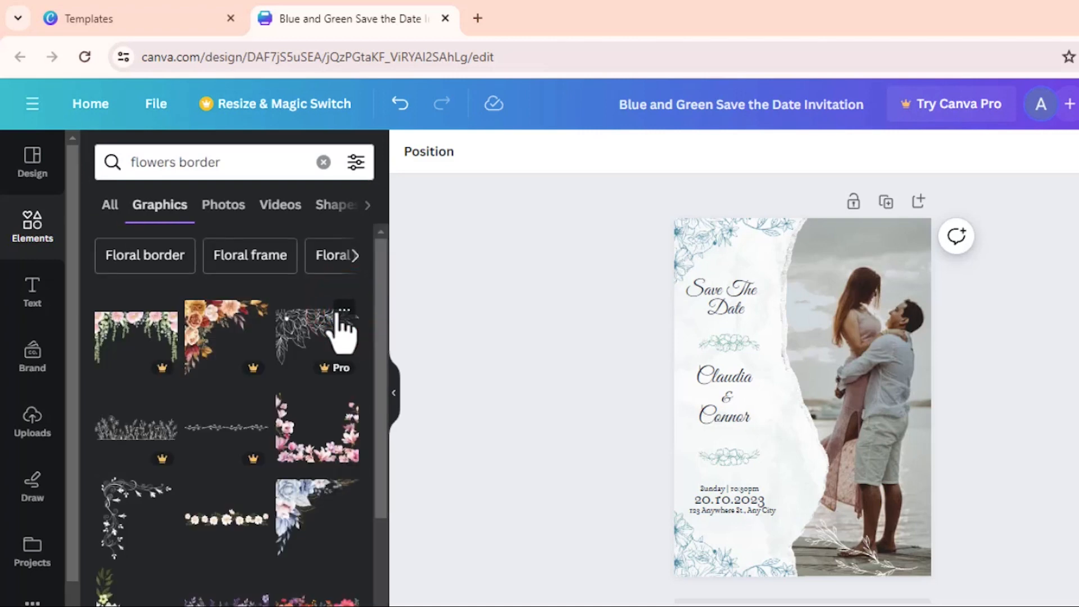
Find the blue flower bouquet among the flowers border graphics, add it to the invitation and shrink it to a small accent
{"action": "scroll", "coordinate": [222, 420], "scroll_direction": "down", "scroll_amount": 2}
{"action": "scroll", "coordinate": [372, 400], "scroll_direction": "down", "scroll_amount": 2}
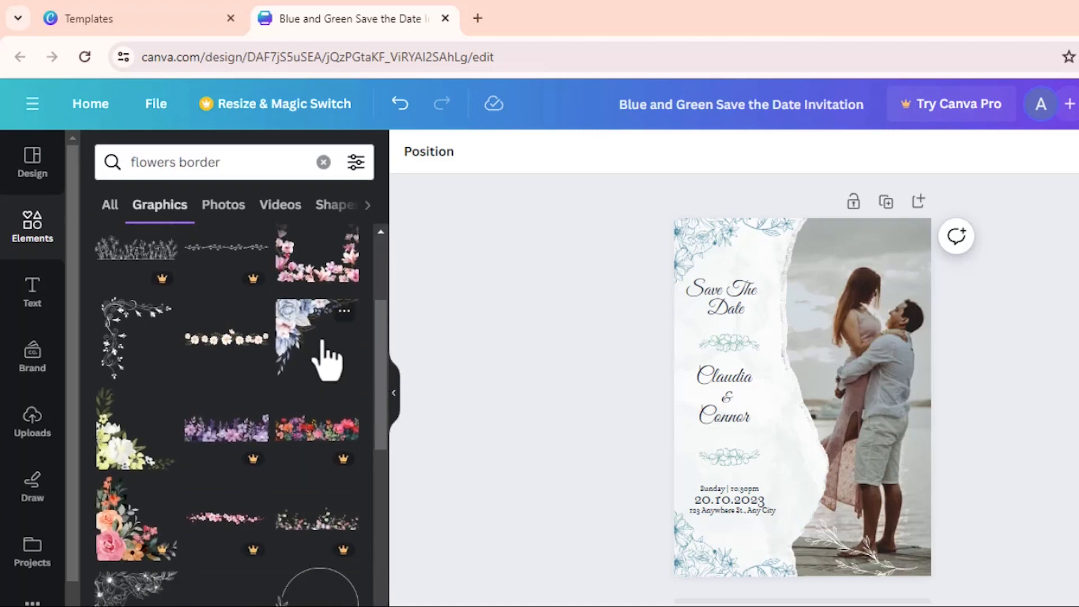
{"action": "scroll", "coordinate": [331, 374], "scroll_direction": "down", "scroll_amount": 4}
{"action": "scroll", "coordinate": [326, 401], "scroll_direction": "down", "scroll_amount": 2}
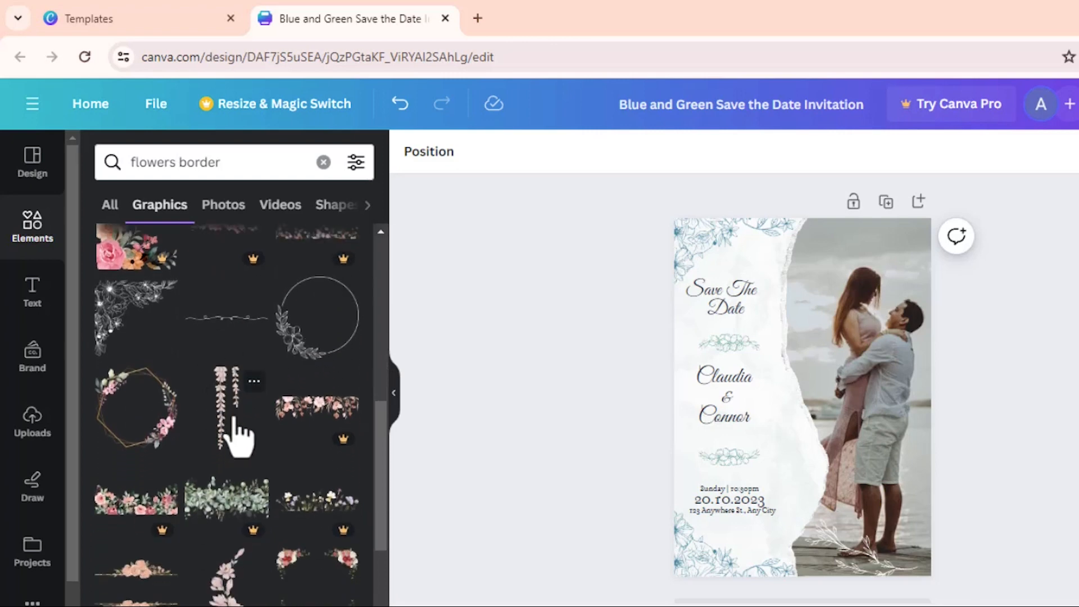
{"action": "scroll", "coordinate": [237, 434], "scroll_direction": "down", "scroll_amount": 4}
{"action": "scroll", "coordinate": [251, 492], "scroll_direction": "down", "scroll_amount": 2}
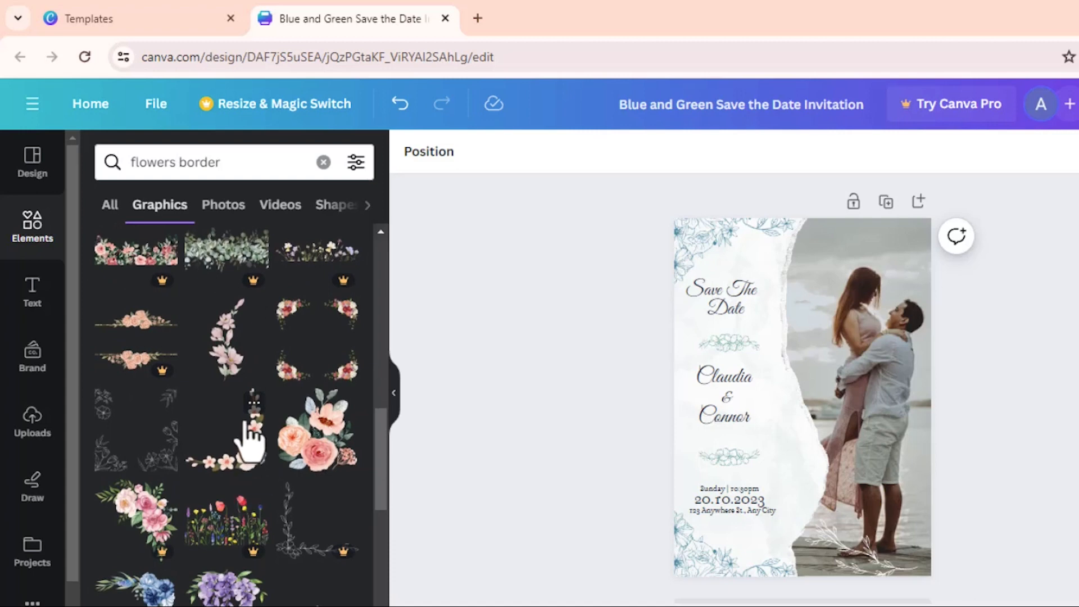
{"action": "scroll", "coordinate": [253, 456], "scroll_direction": "down", "scroll_amount": 4}
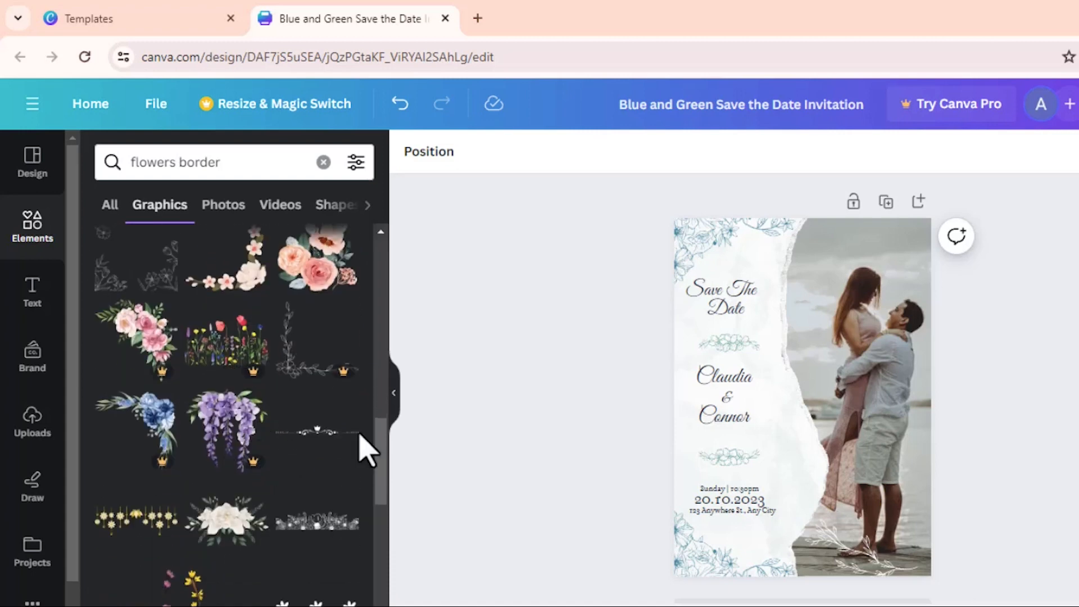
{"action": "scroll", "coordinate": [348, 441], "scroll_direction": "down", "scroll_amount": 4}
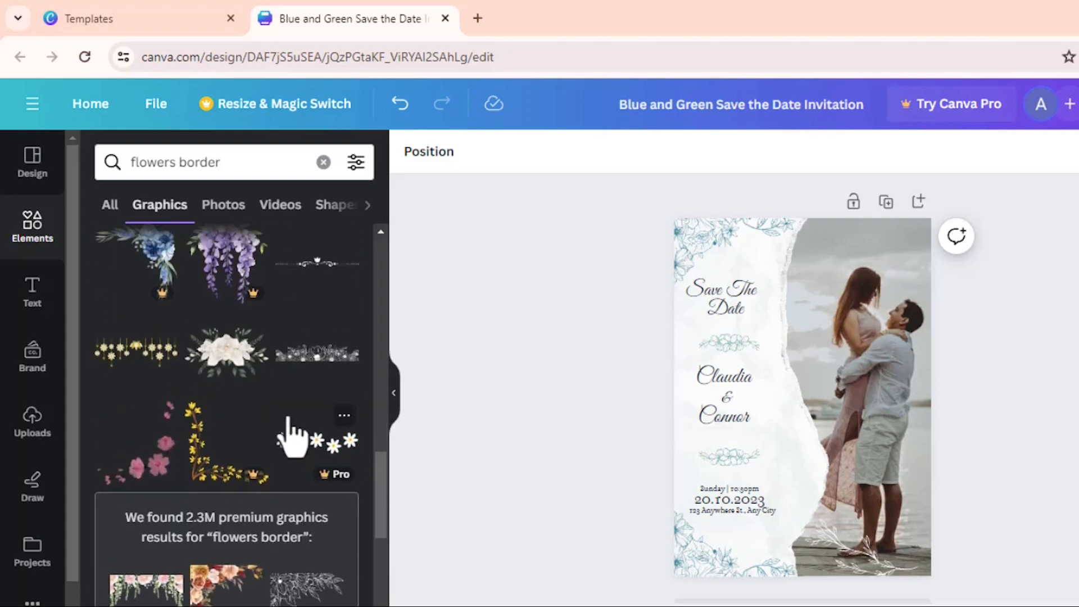
{"action": "scroll", "coordinate": [291, 434], "scroll_direction": "up", "scroll_amount": 2}
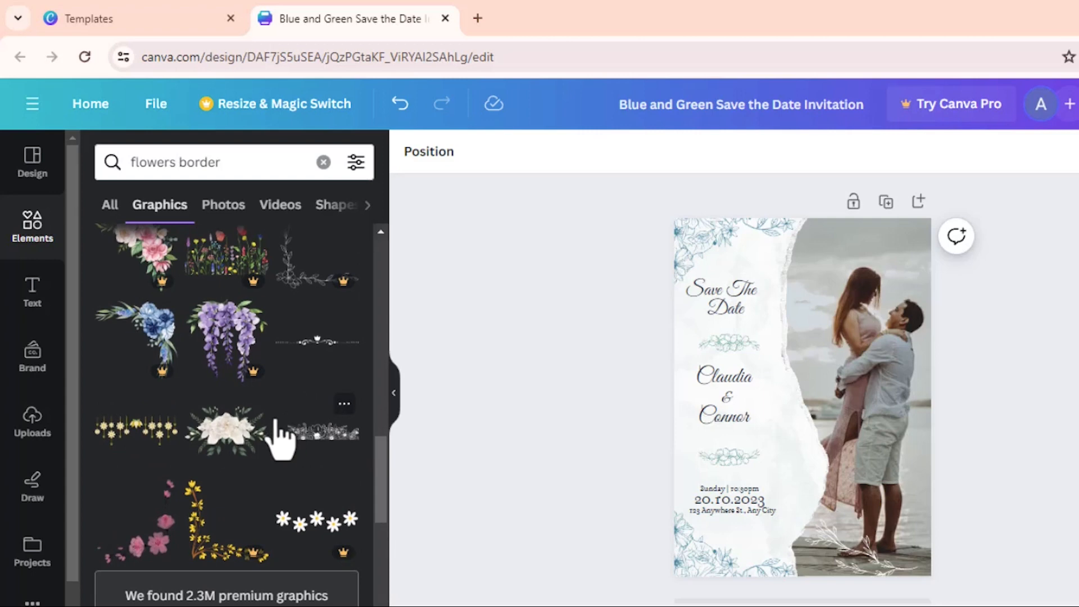
{"action": "scroll", "coordinate": [279, 438], "scroll_direction": "down", "scroll_amount": 6}
{"action": "scroll", "coordinate": [280, 438], "scroll_direction": "down", "scroll_amount": 5}
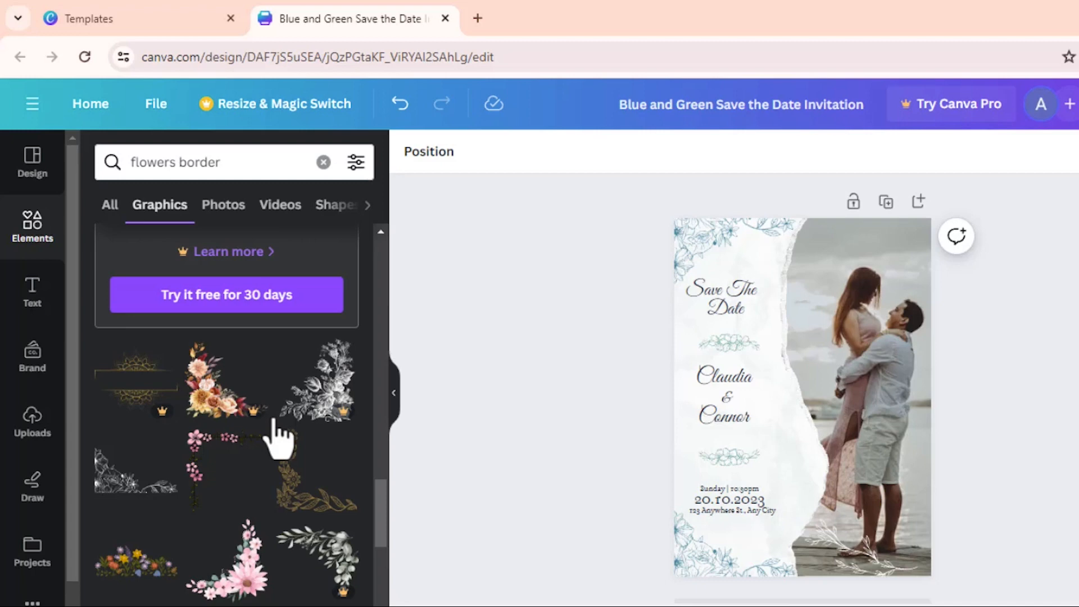
{"action": "scroll", "coordinate": [279, 438], "scroll_direction": "down", "scroll_amount": 4}
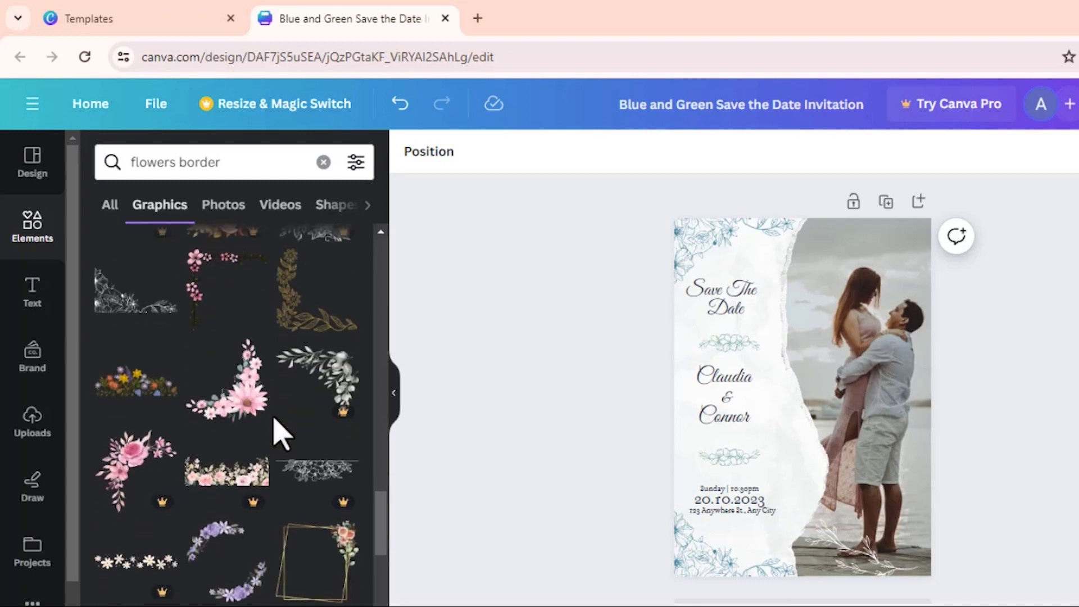
{"action": "scroll", "coordinate": [279, 435], "scroll_direction": "down", "scroll_amount": 4}
{"action": "scroll", "coordinate": [279, 435], "scroll_direction": "down", "scroll_amount": 10}
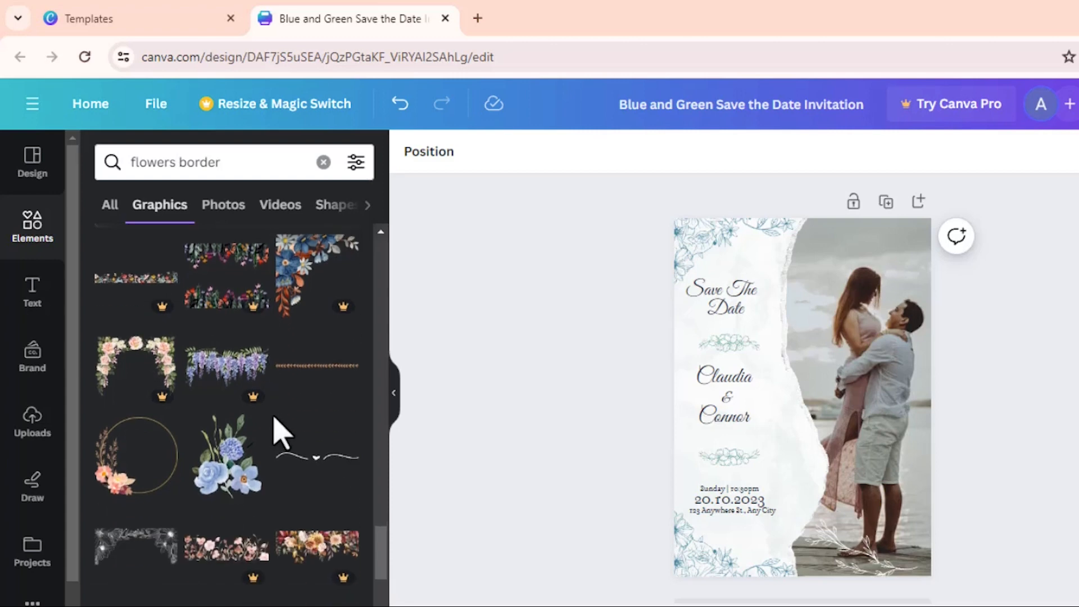
{"action": "left_click", "coordinate": [230, 464]}
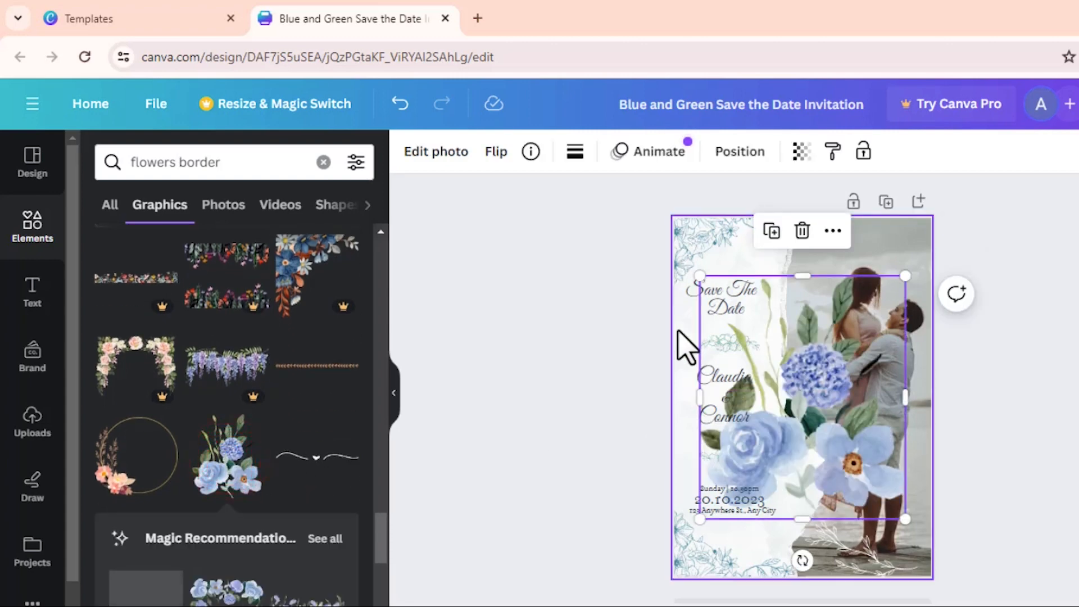
{"action": "left_click_drag", "start_coordinate": [700, 278], "coordinate": [868, 448]}
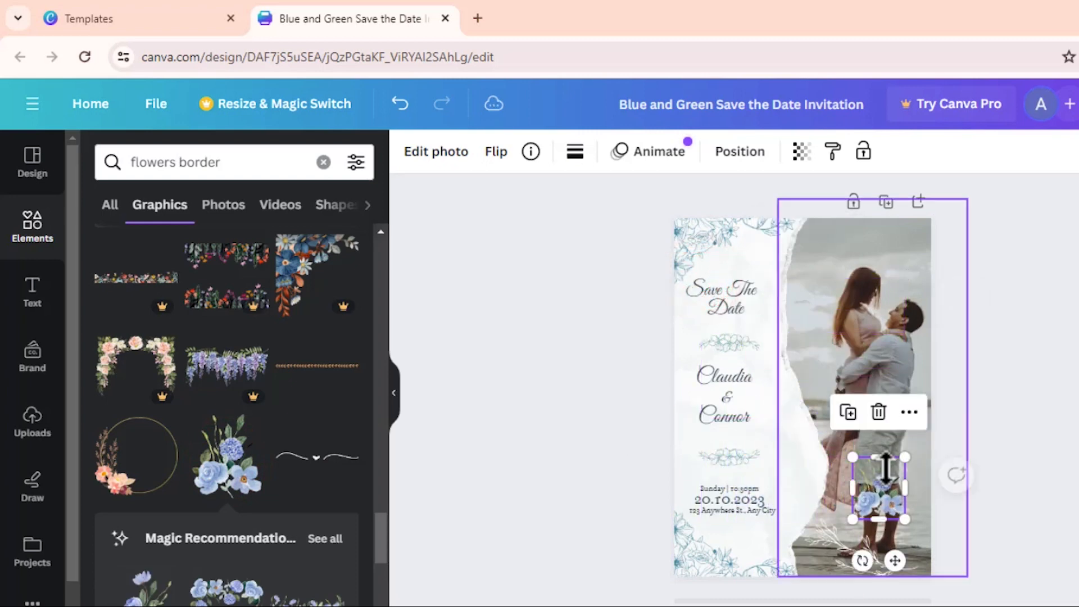
{"action": "left_click_drag", "start_coordinate": [893, 494], "coordinate": [854, 300]}
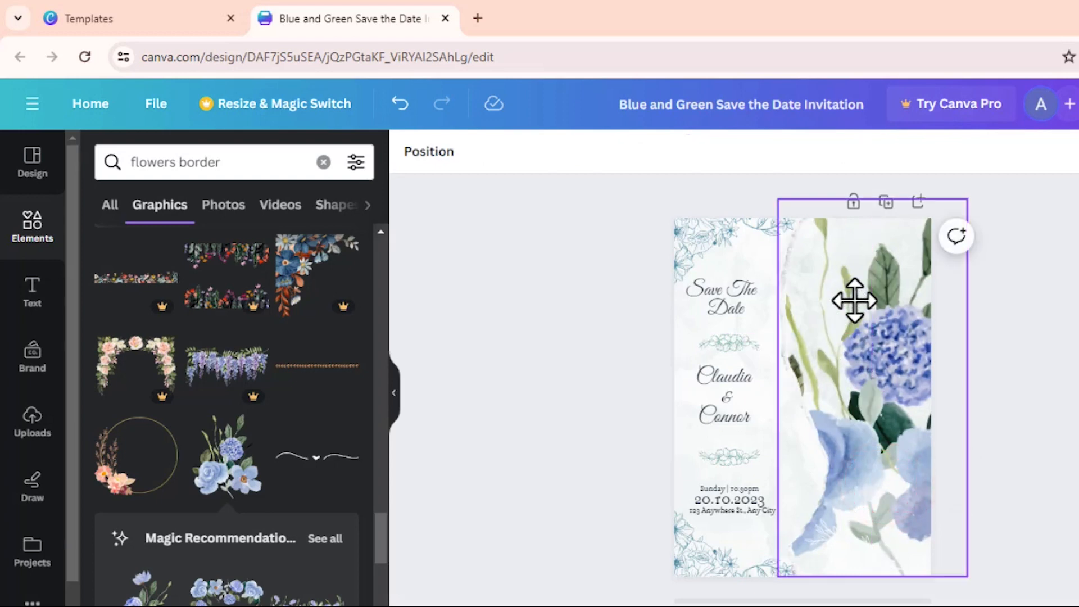
{"action": "key", "text": "ctrl+z"}
{"action": "key", "text": "ctrl+z"}
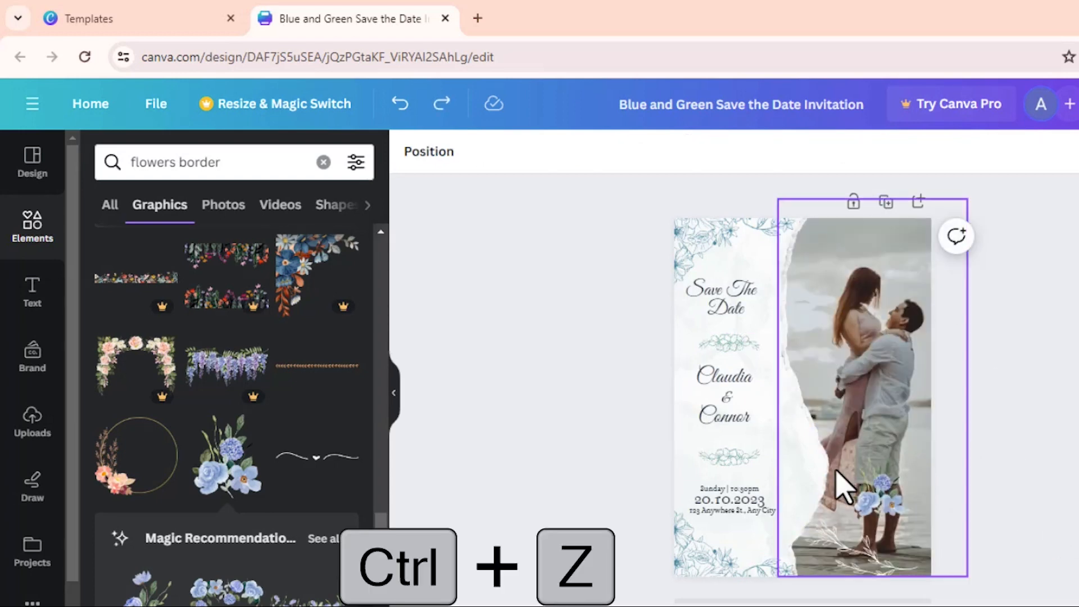
Move the small blue bouquet onto the torn paper edge between the date text and the couple photo
{"action": "left_click", "coordinate": [895, 503]}
{"action": "left_click_drag", "start_coordinate": [891, 496], "coordinate": [800, 476]}
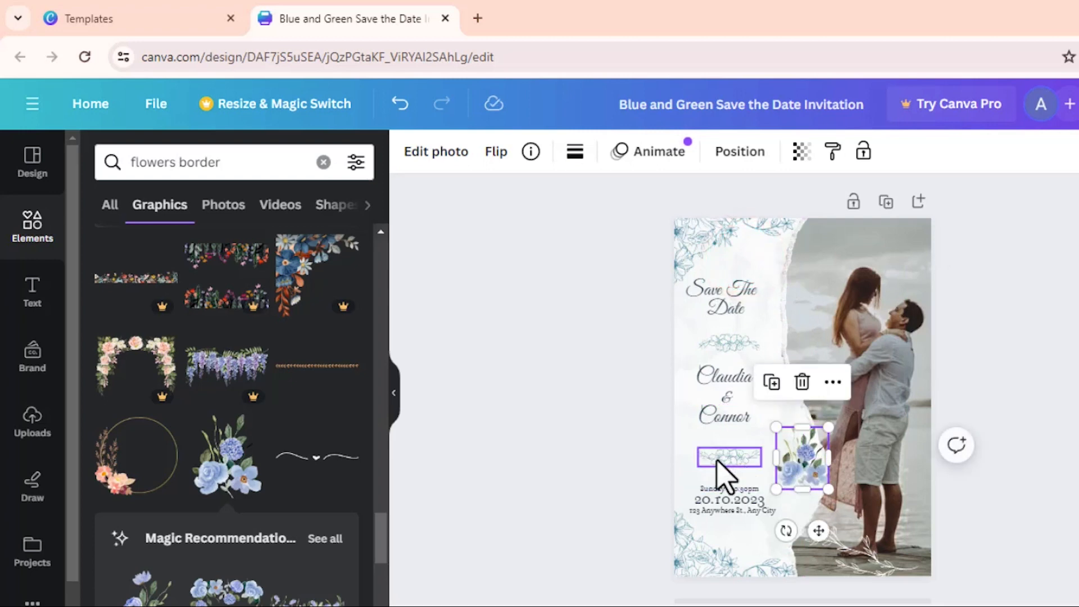
{"action": "left_click", "coordinate": [684, 457]}
Delete the white branch graphic near the couple's feet on the photo and clear the selection
{"action": "left_click", "coordinate": [850, 554]}
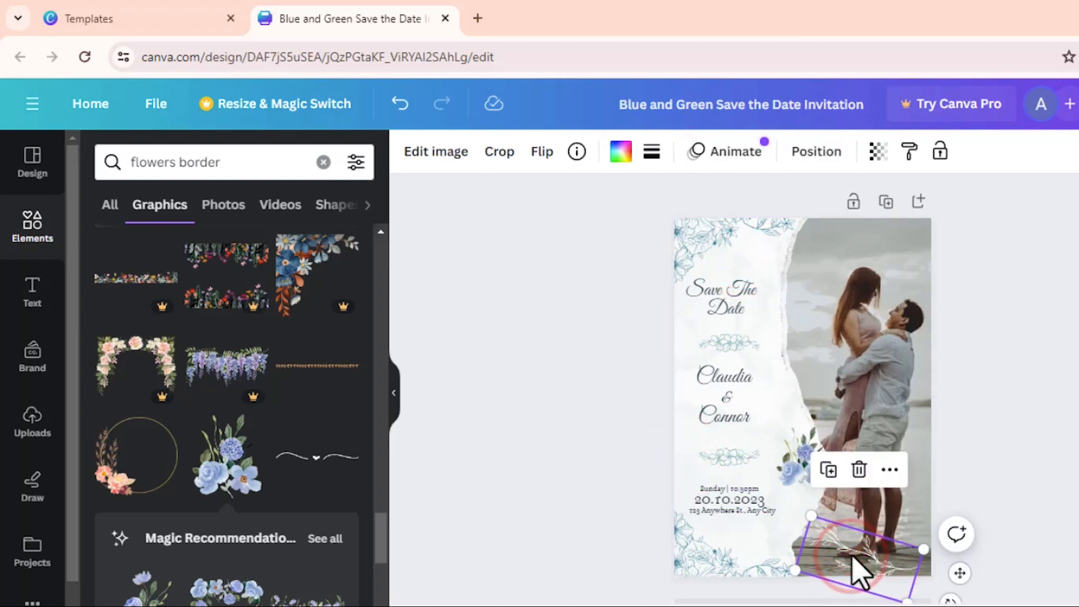
{"action": "key", "text": "Delete"}
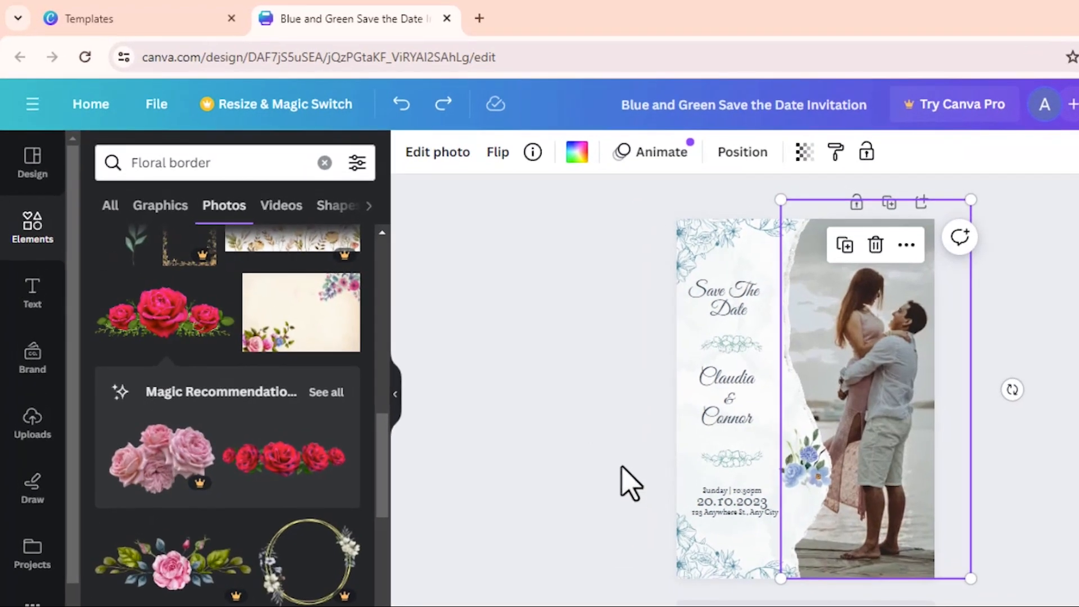
{"action": "left_click", "coordinate": [621, 464]}
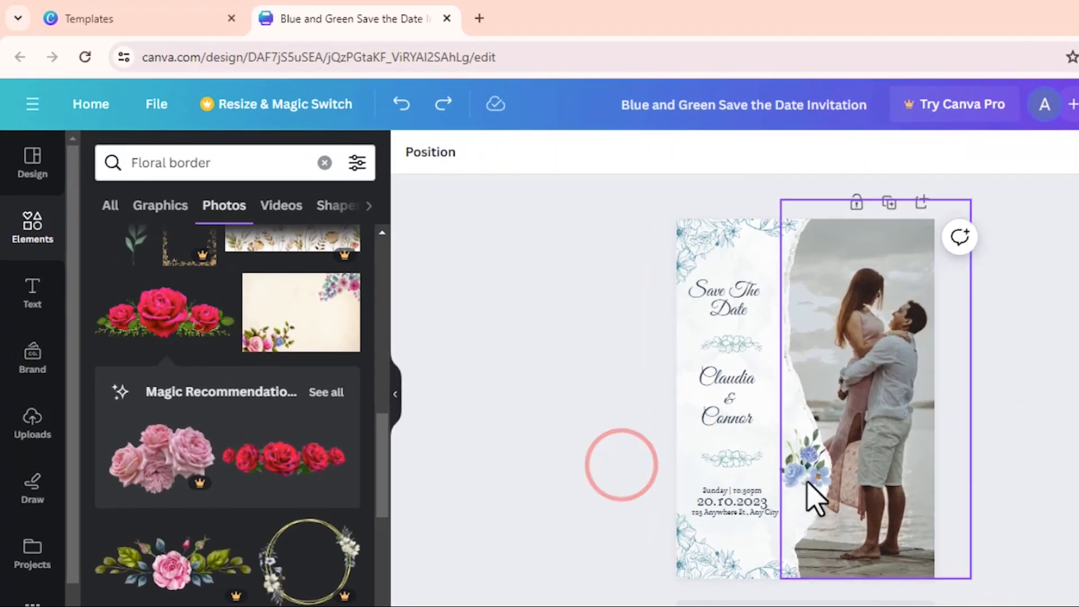
Replace the first partner's name above the ampersand with the new first name in capital letters
{"action": "double_click", "coordinate": [724, 376]}
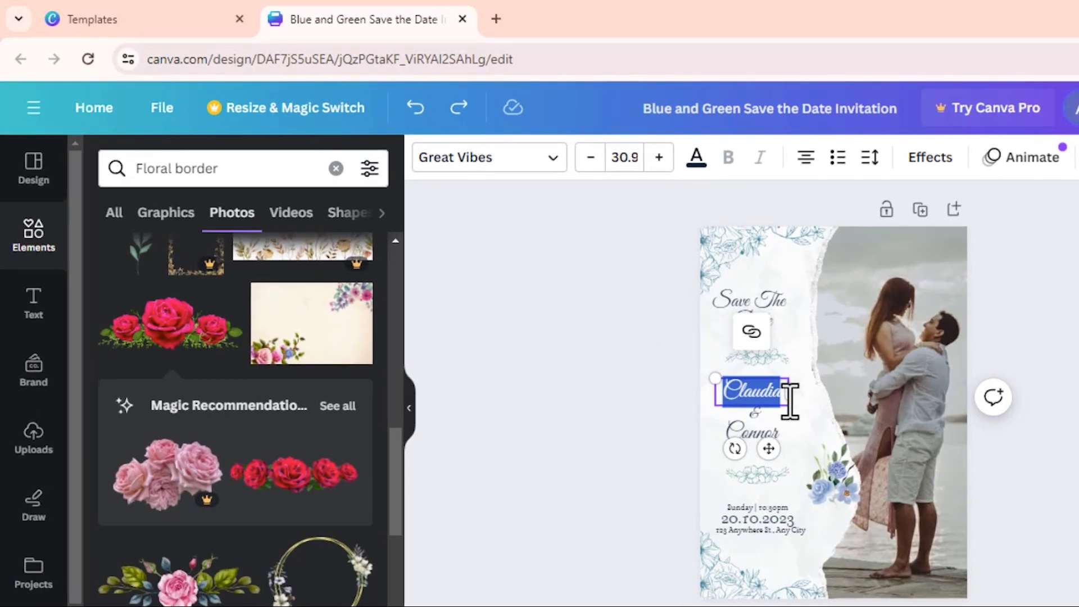
{"action": "type", "text": "A"}
{"action": "key", "text": "BackSpace"}
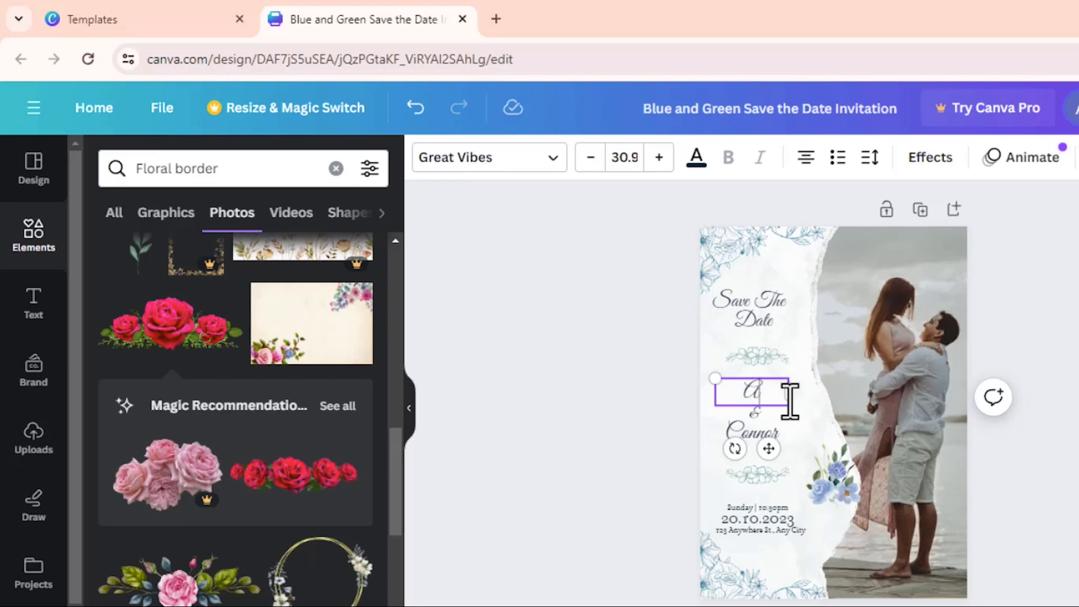
{"action": "type", "text": "A"}
{"action": "key", "text": "BackSpace"}
{"action": "key", "text": "BackSpace"}
{"action": "type", "text": "A"}
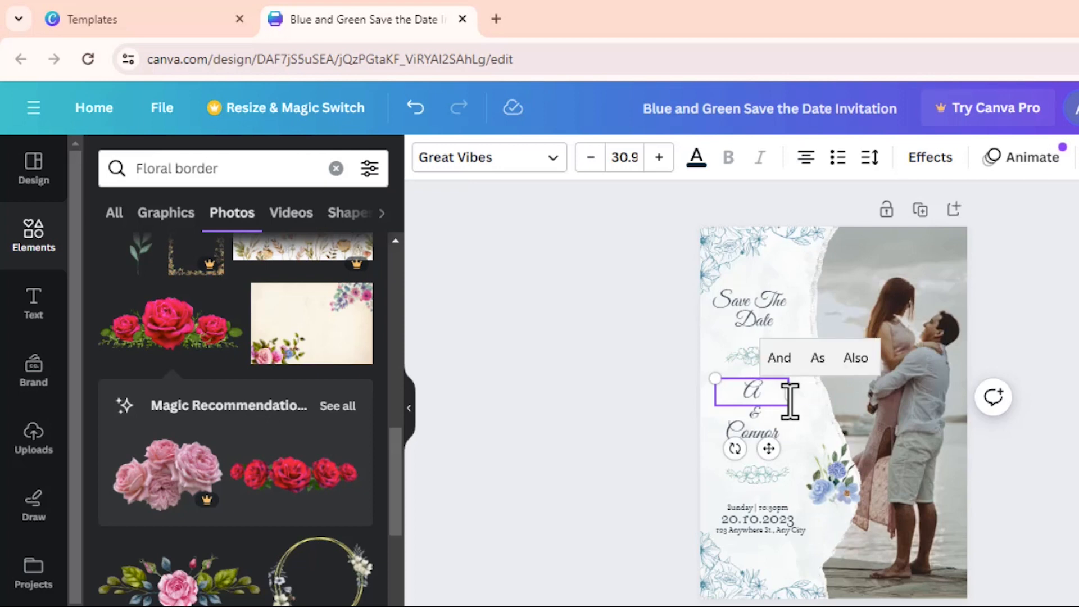
{"action": "type", "text": "N"}
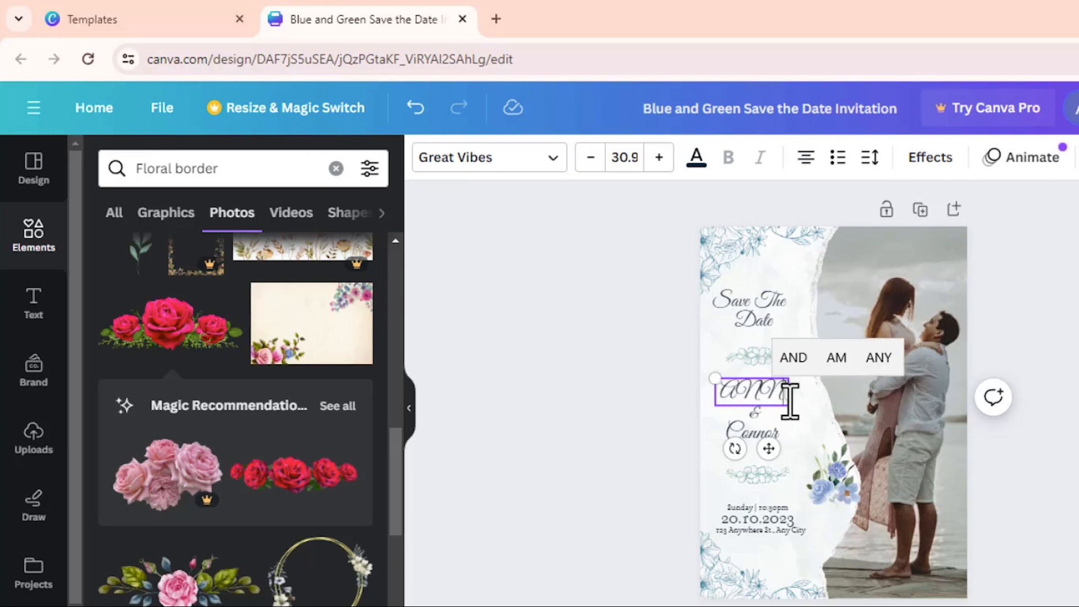
{"action": "type", "text": "N"}
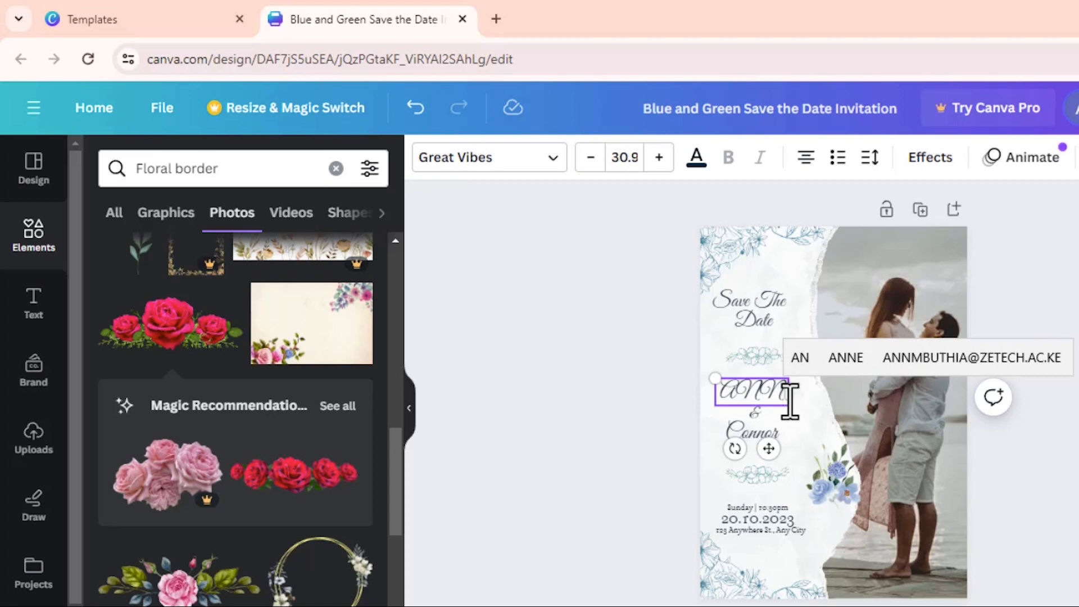
{"action": "type", "text": "E"}
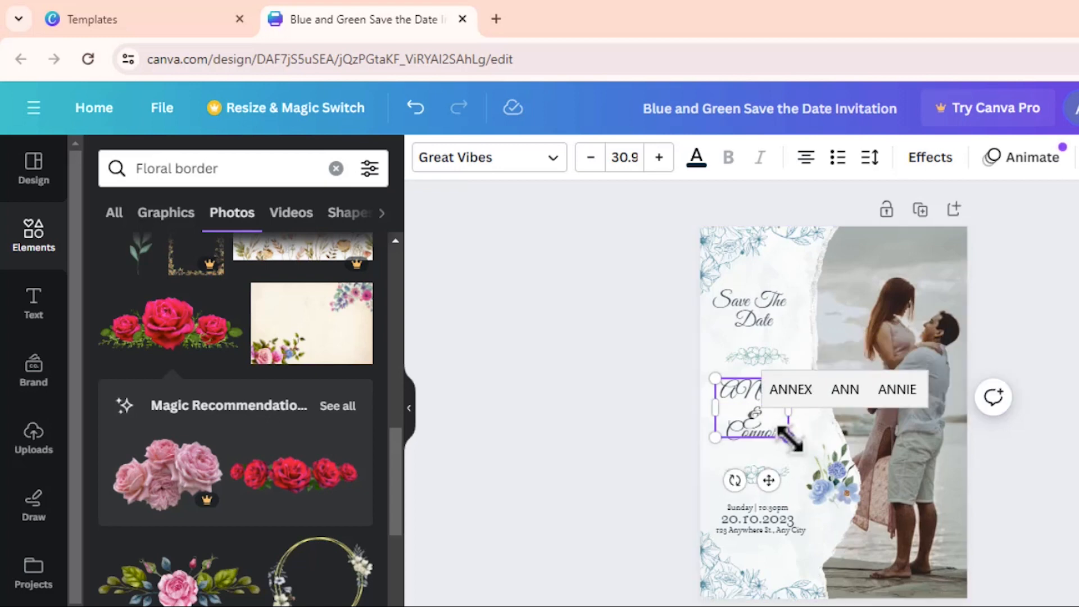
Resize the first name's text box so the name fits on one line, set its font size to 19.1 and deselect it
{"action": "left_click_drag", "start_coordinate": [788, 437], "coordinate": [758, 412]}
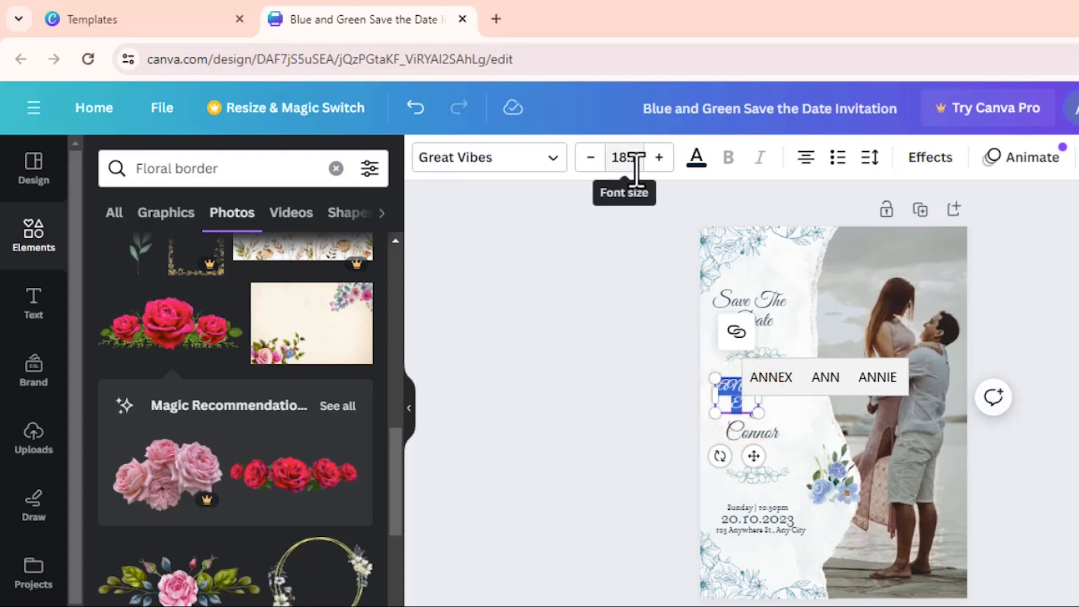
{"action": "left_click", "coordinate": [590, 168]}
{"action": "left_click", "coordinate": [590, 167]}
{"action": "left_click", "coordinate": [590, 167]}
{"action": "left_click", "coordinate": [590, 168]}
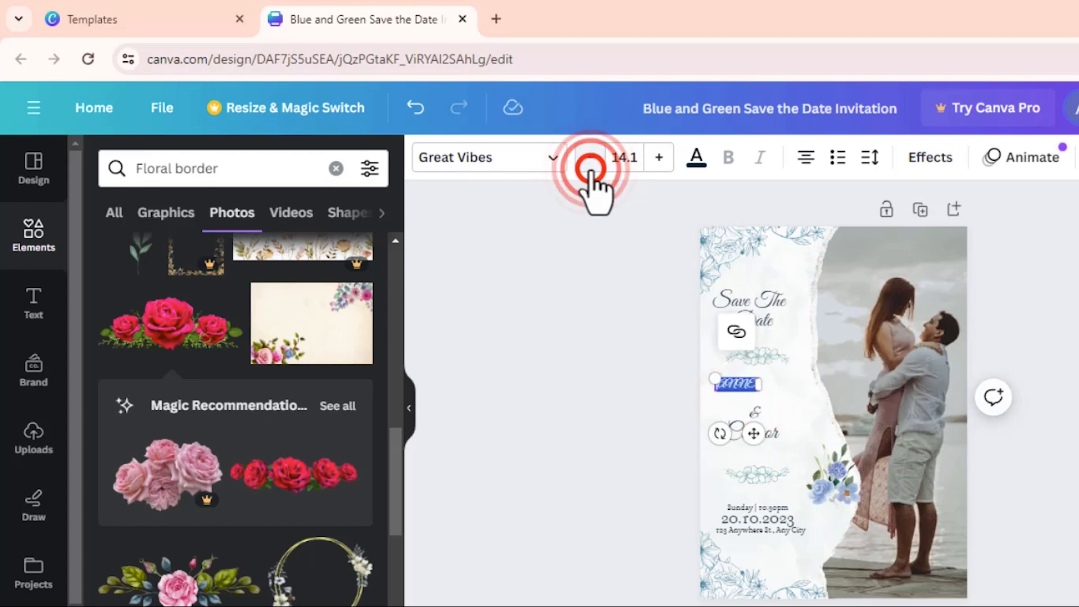
{"action": "left_click_drag", "start_coordinate": [757, 382], "coordinate": [769, 384]}
{"action": "left_click", "coordinate": [659, 161]}
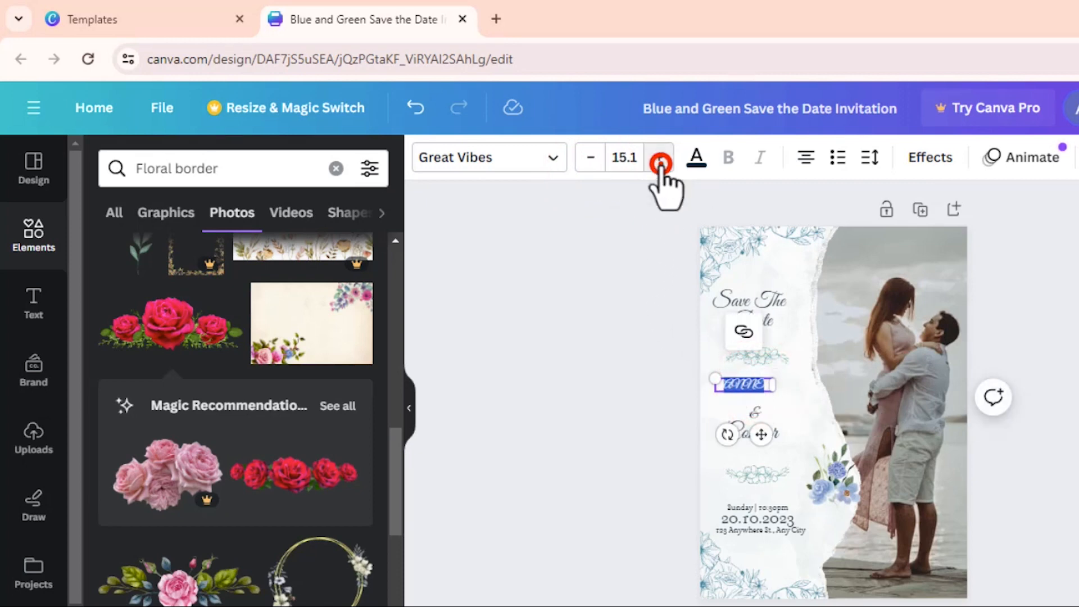
{"action": "left_click", "coordinate": [659, 160]}
{"action": "left_click", "coordinate": [659, 160]}
{"action": "left_click", "coordinate": [659, 160]}
{"action": "left_click", "coordinate": [659, 160]}
{"action": "left_click", "coordinate": [659, 160]}
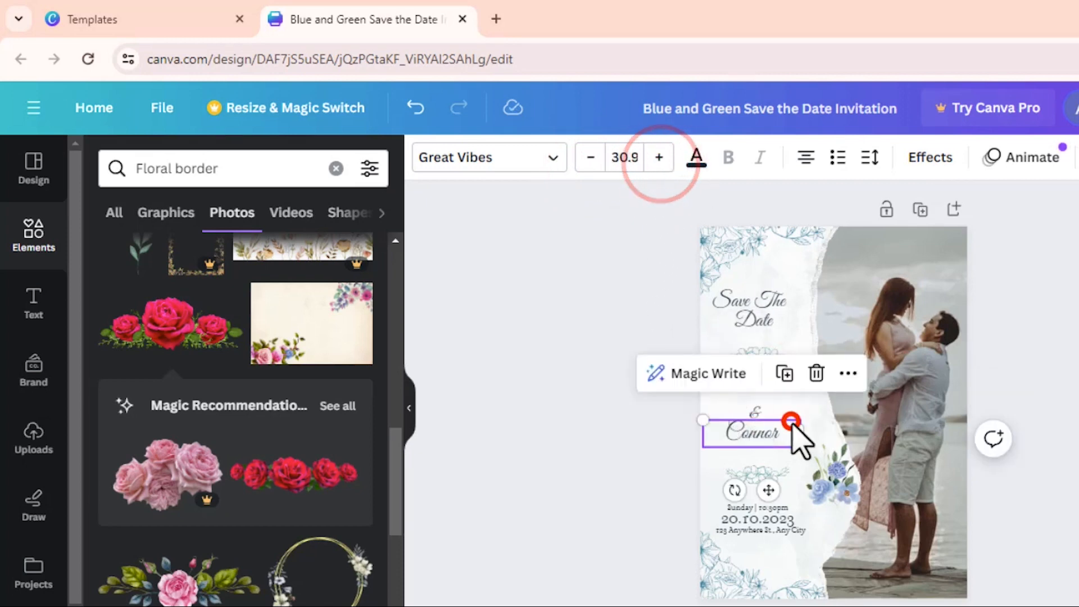
{"action": "left_click", "coordinate": [787, 475]}
{"action": "left_click", "coordinate": [635, 412]}
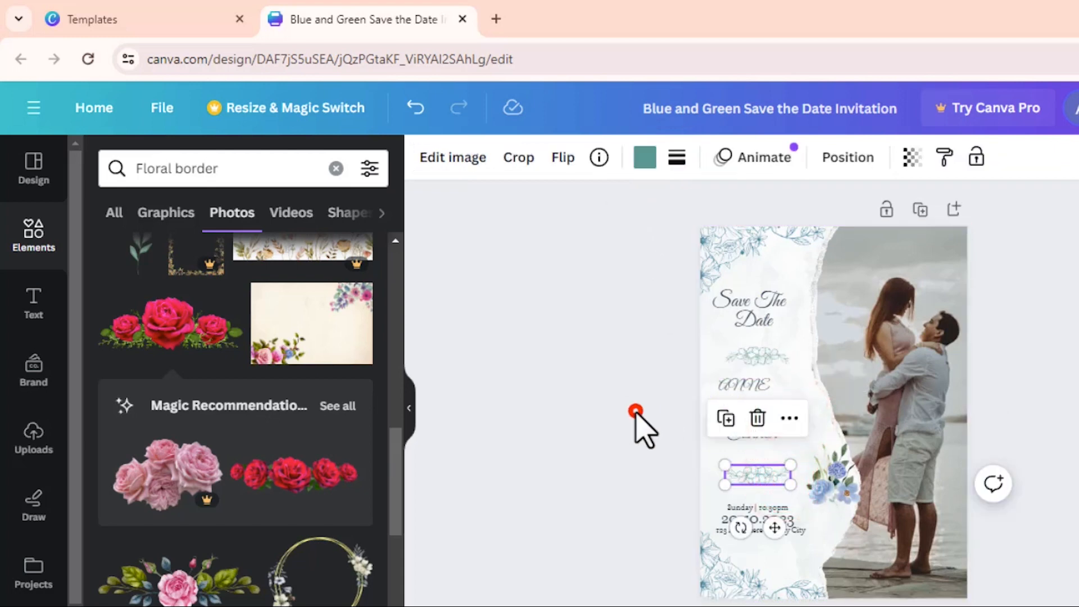
Replace the second partner's name below the ampersand with the new first name in capital letters
{"action": "double_click", "coordinate": [749, 433]}
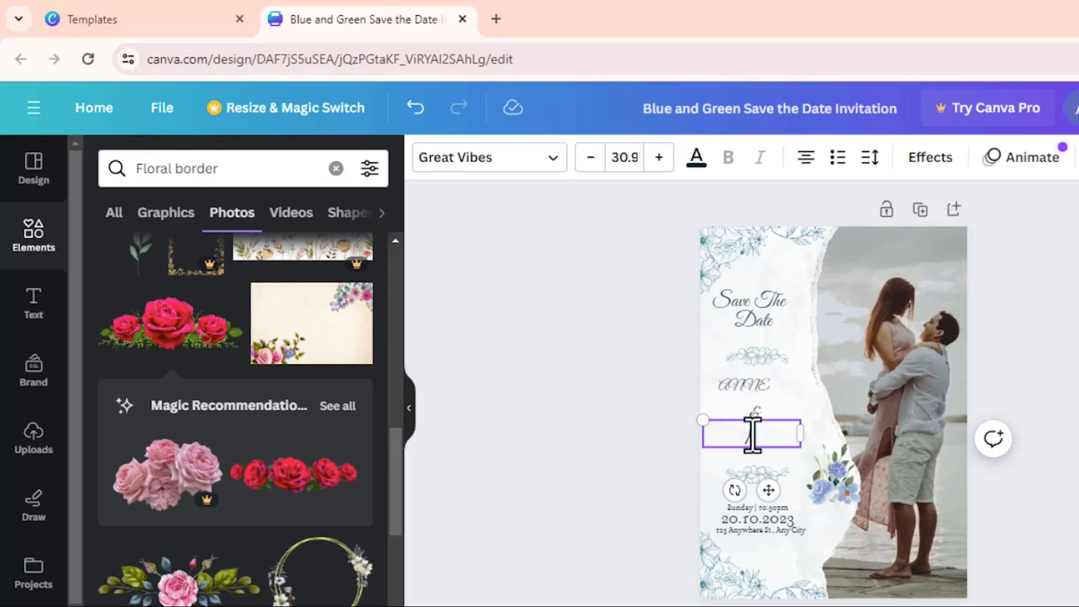
{"action": "type", "text": "peter"}
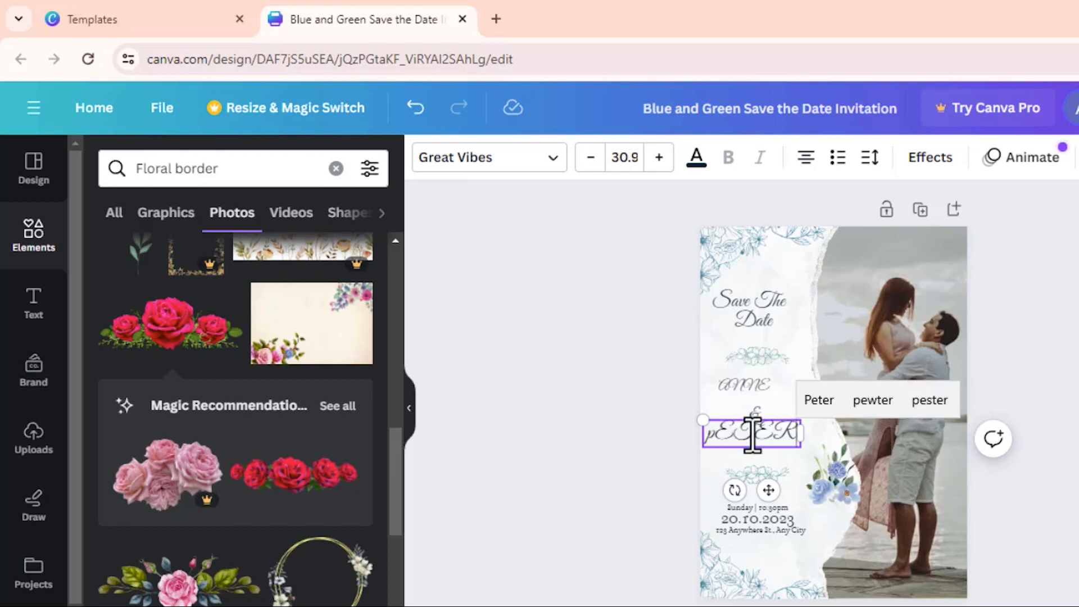
{"action": "left_click", "coordinate": [715, 427]}
{"action": "key", "text": "BackSpace"}
{"action": "type", "text": "P"}
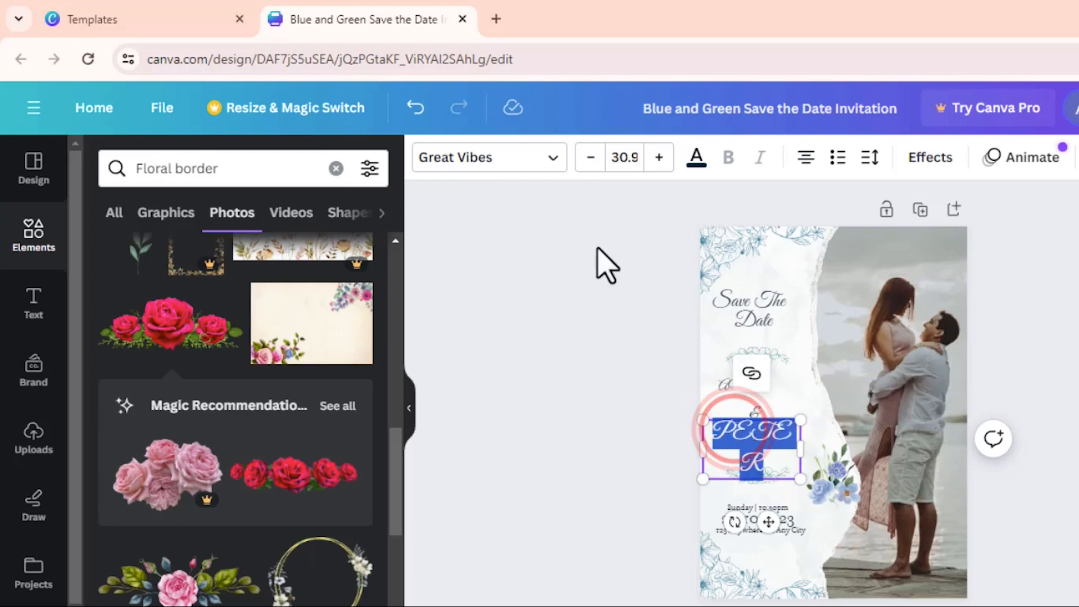
Reduce the second name's font size to 18.9 so that it fits on one line
{"action": "left_click", "coordinate": [592, 158]}
{"action": "left_click", "coordinate": [591, 159]}
{"action": "left_click", "coordinate": [592, 158]}
{"action": "left_click", "coordinate": [592, 158]}
{"action": "left_click", "coordinate": [592, 159]}
{"action": "left_click", "coordinate": [591, 159]}
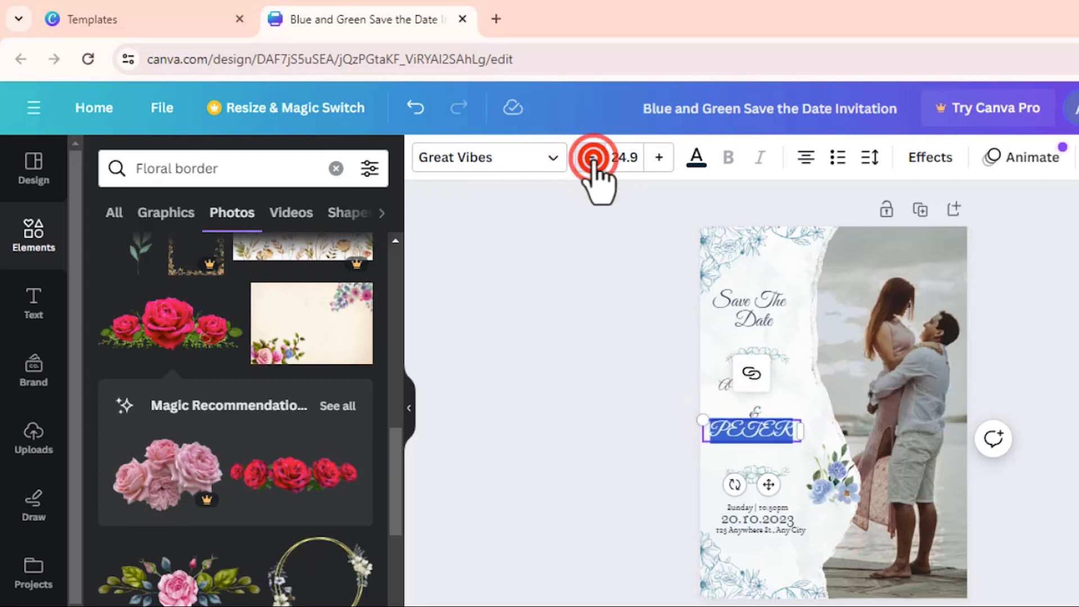
{"action": "left_click", "coordinate": [592, 158]}
{"action": "left_click", "coordinate": [592, 158]}
{"action": "left_click", "coordinate": [591, 158]}
{"action": "left_click", "coordinate": [591, 158]}
{"action": "left_click", "coordinate": [592, 158]}
{"action": "left_click", "coordinate": [591, 159]}
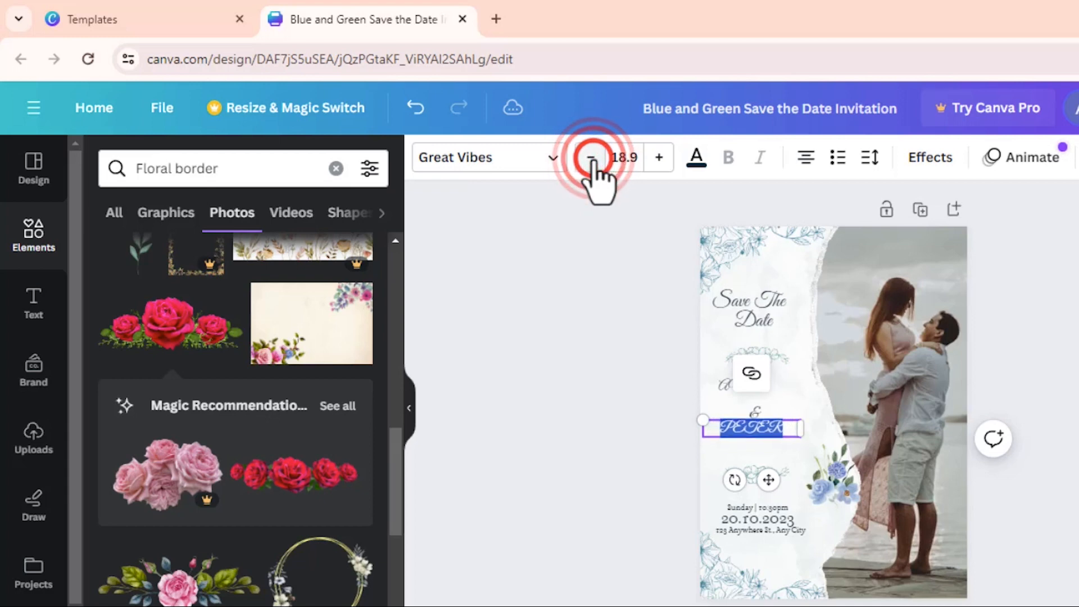
Reposition both names and the ampersand as an evenly spaced, centred stack between the two floral dividers
{"action": "left_click_drag", "start_coordinate": [804, 431], "coordinate": [758, 432]}
{"action": "left_click", "coordinate": [802, 455]}
{"action": "left_click", "coordinate": [642, 451]}
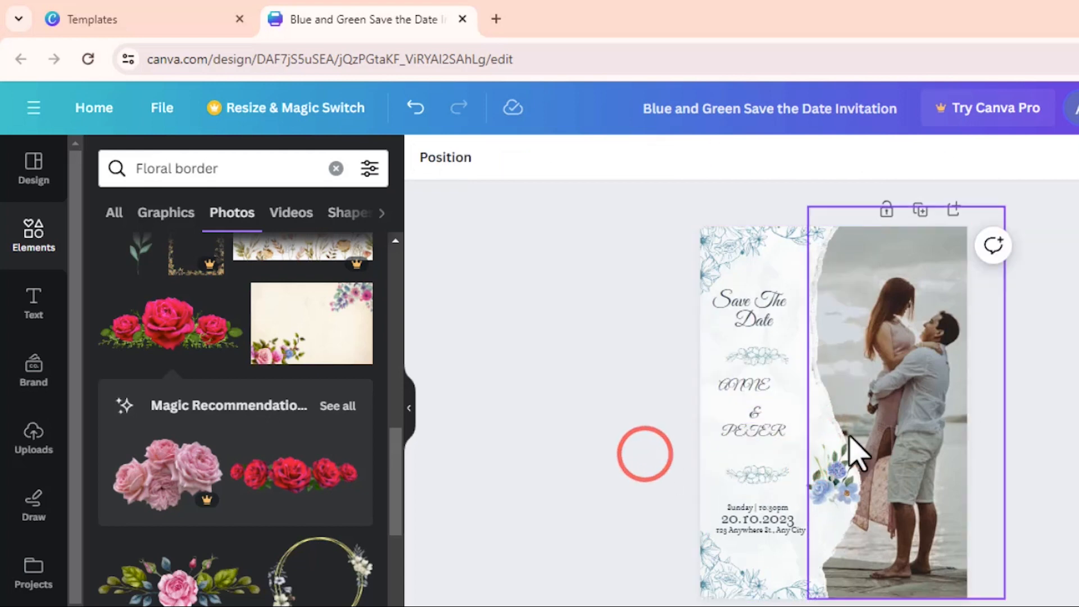
{"action": "left_click_drag", "start_coordinate": [753, 389], "coordinate": [767, 385]}
{"action": "left_click", "coordinate": [650, 466]}
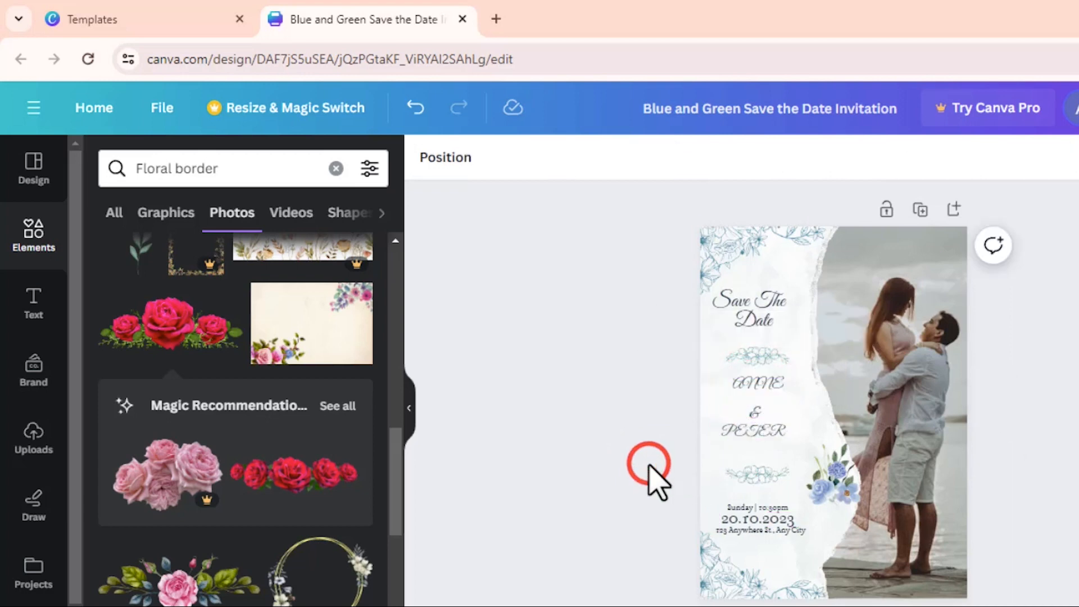
{"action": "left_click", "coordinate": [756, 431]}
{"action": "mouse_move", "coordinate": [755, 431]}
{"action": "left_mouse_down"}
{"action": "mouse_move", "coordinate": [760, 445]}
{"action": "mouse_move", "coordinate": [765, 412]}
{"action": "left_mouse_up"}
{"action": "left_click", "coordinate": [566, 480]}
{"action": "left_click", "coordinate": [759, 414]}
{"action": "left_click", "coordinate": [642, 462]}
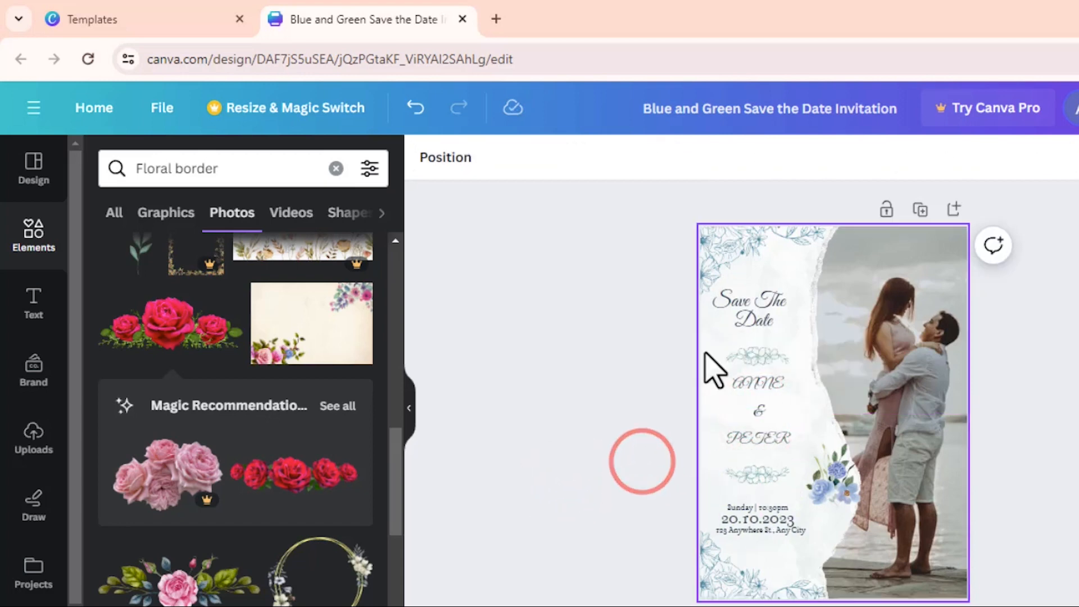
Change the wedding date to 20.10.2024 and clear the selection
{"action": "left_click", "coordinate": [750, 523]}
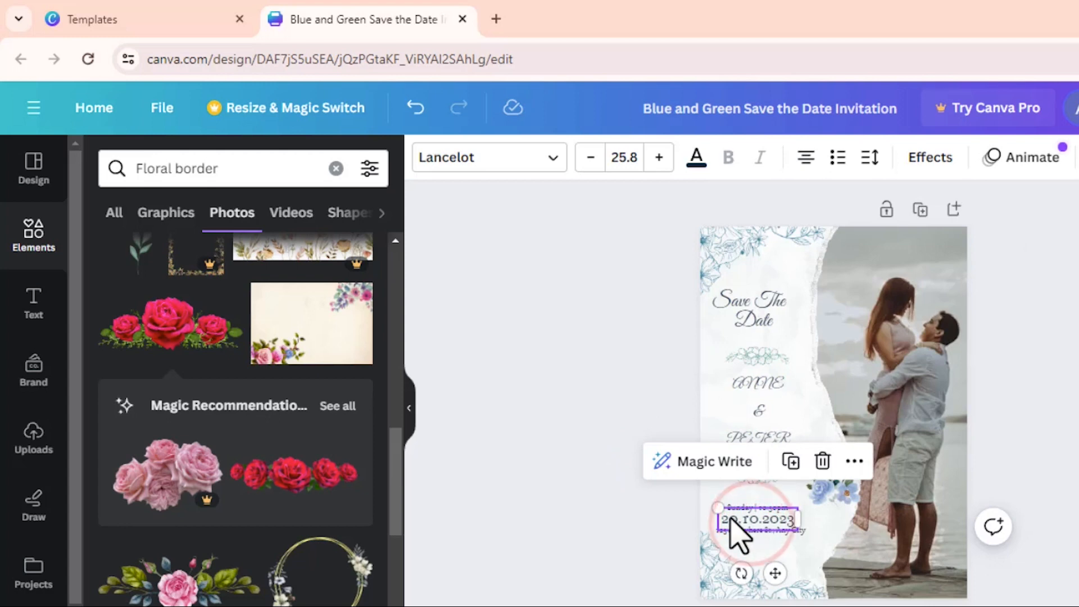
{"action": "double_click", "coordinate": [791, 518]}
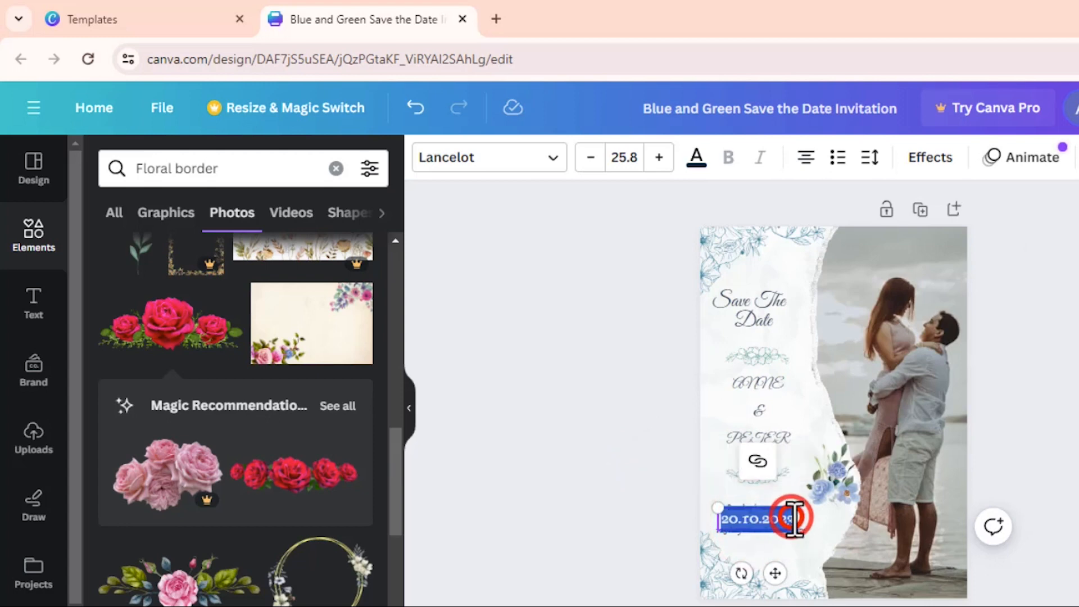
{"action": "left_click", "coordinate": [791, 518]}
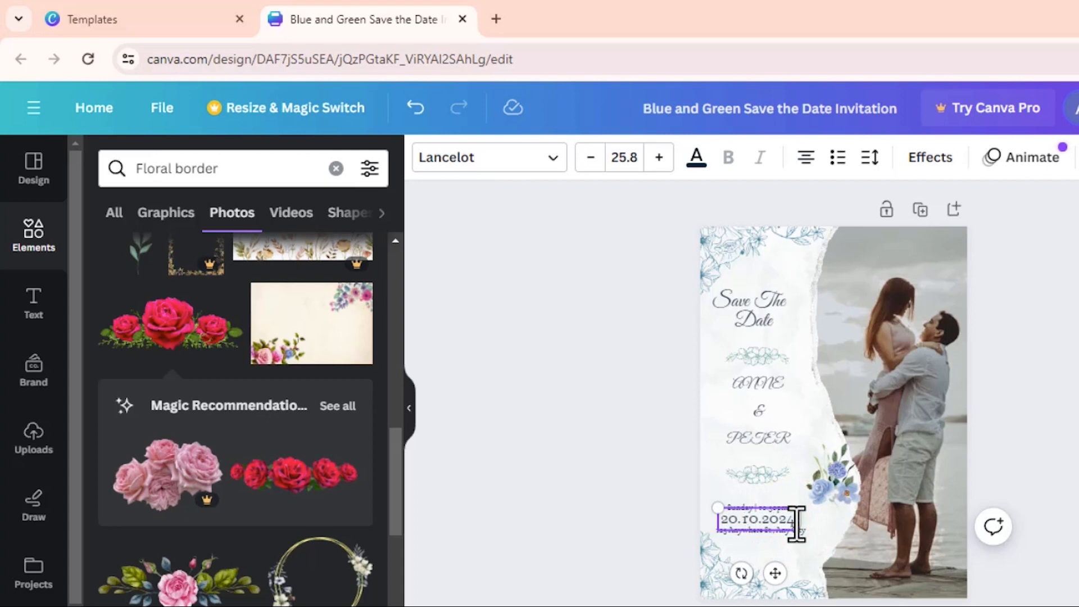
{"action": "left_click", "coordinate": [769, 546]}
{"action": "left_click", "coordinate": [619, 523]}
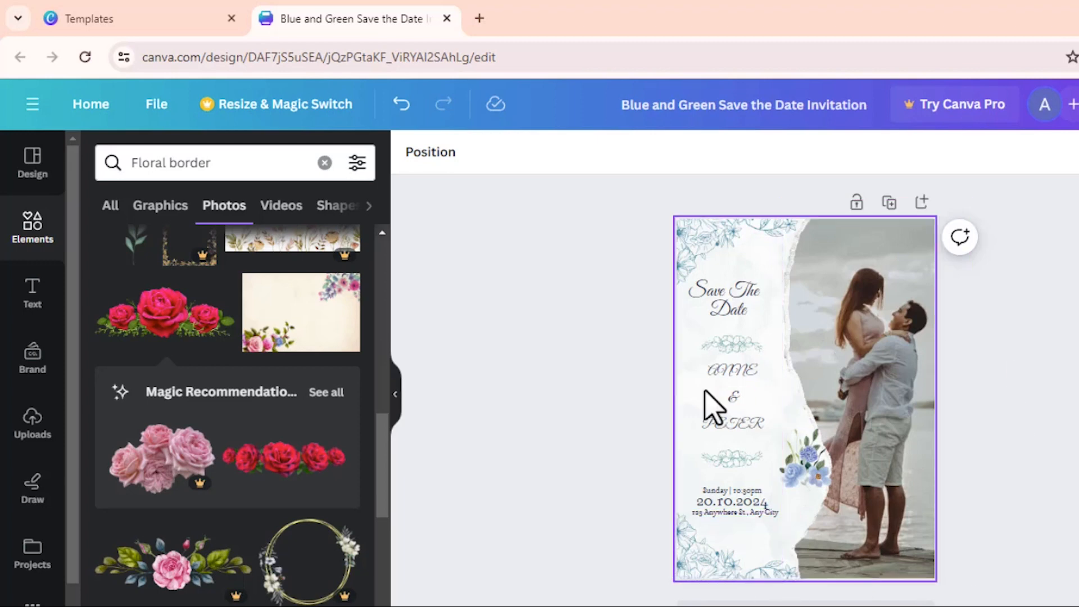
Clear the elements search and set the font of the name above the ampersand to Bukhari Script
{"action": "left_click", "coordinate": [328, 162]}
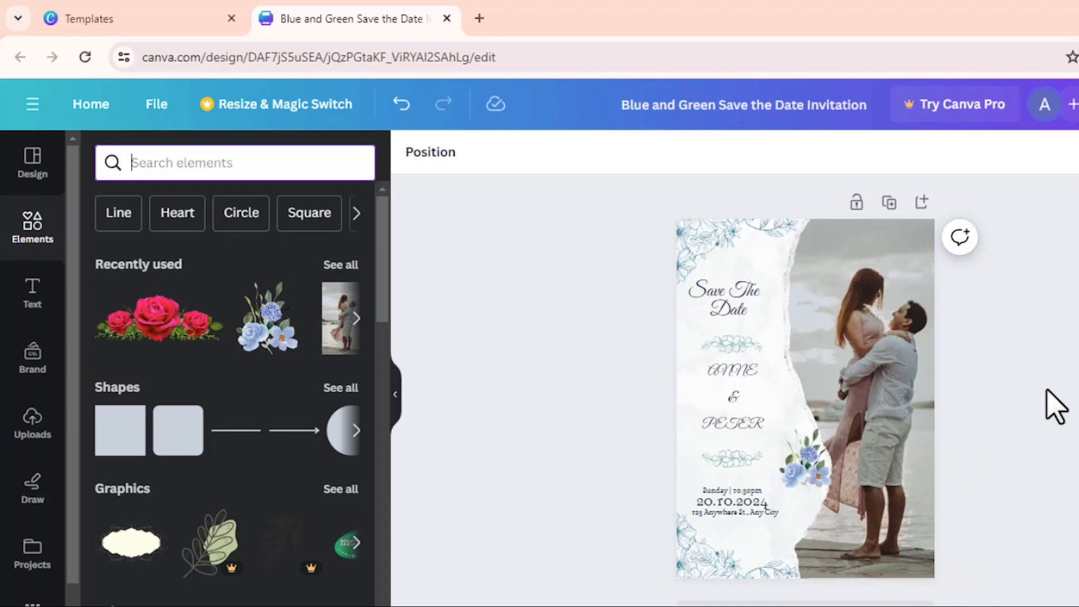
{"action": "double_click", "coordinate": [722, 371]}
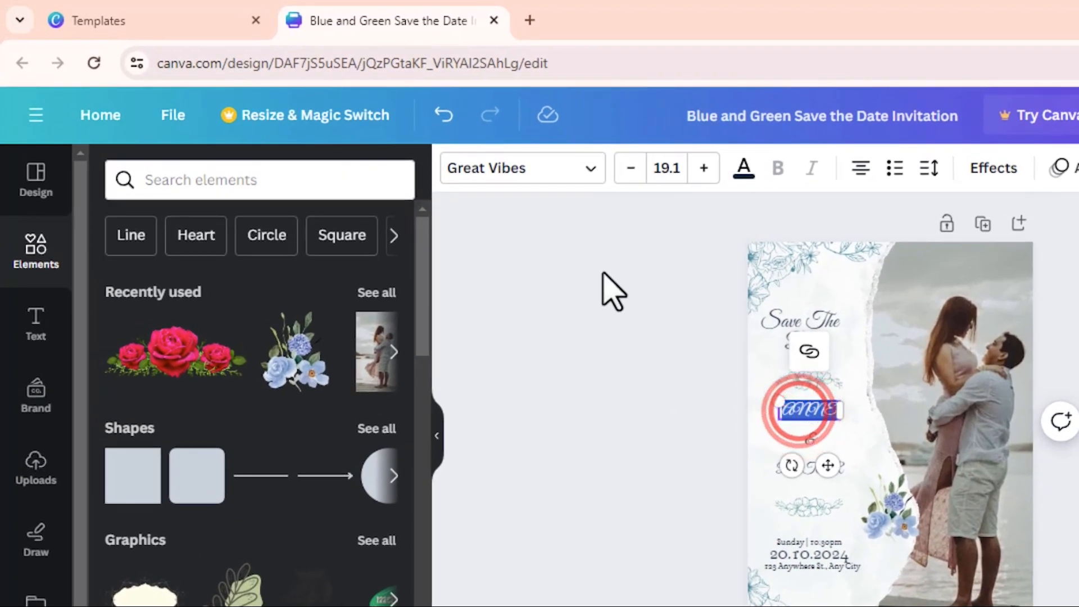
{"action": "left_click", "coordinate": [587, 169]}
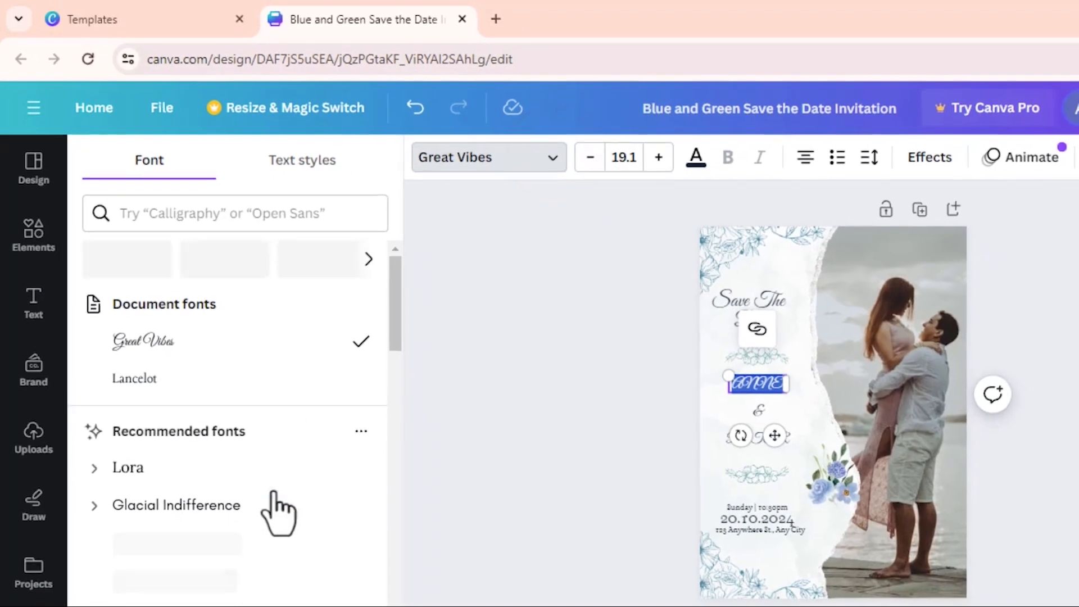
{"action": "scroll", "coordinate": [283, 542], "scroll_direction": "down", "scroll_amount": 5}
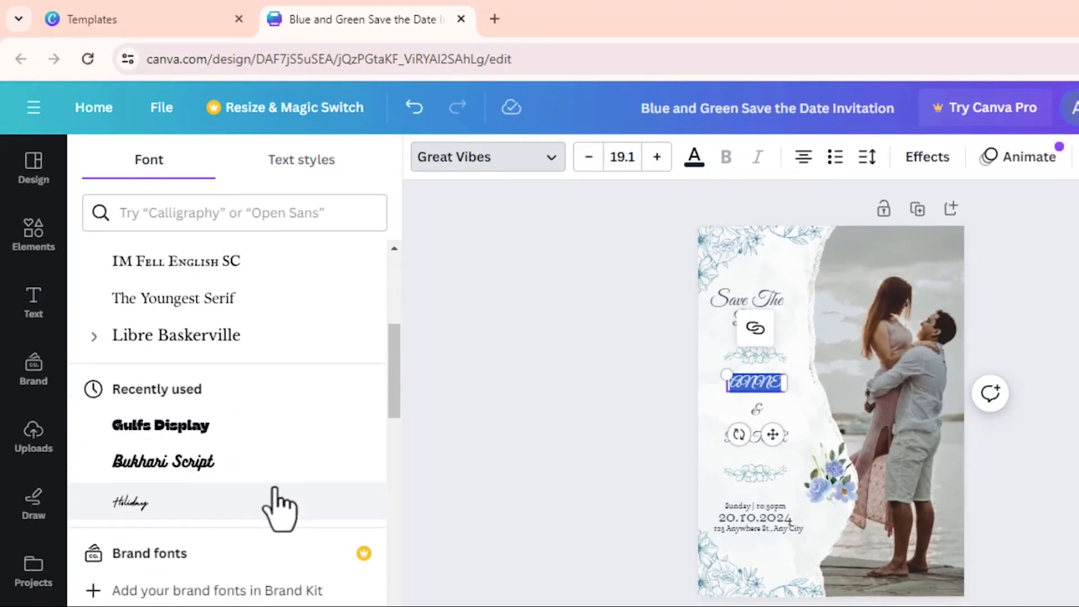
{"action": "left_click", "coordinate": [261, 456]}
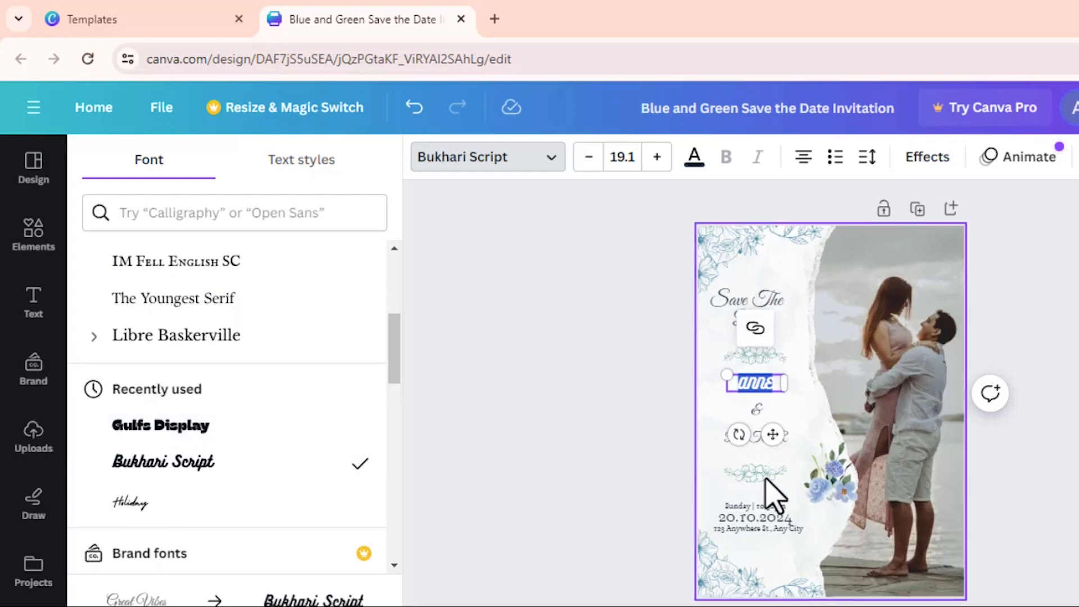
Set the font of the name below the ampersand to Bukhari Script and leave text editing
{"action": "left_click", "coordinate": [747, 449]}
{"action": "left_click", "coordinate": [751, 439]}
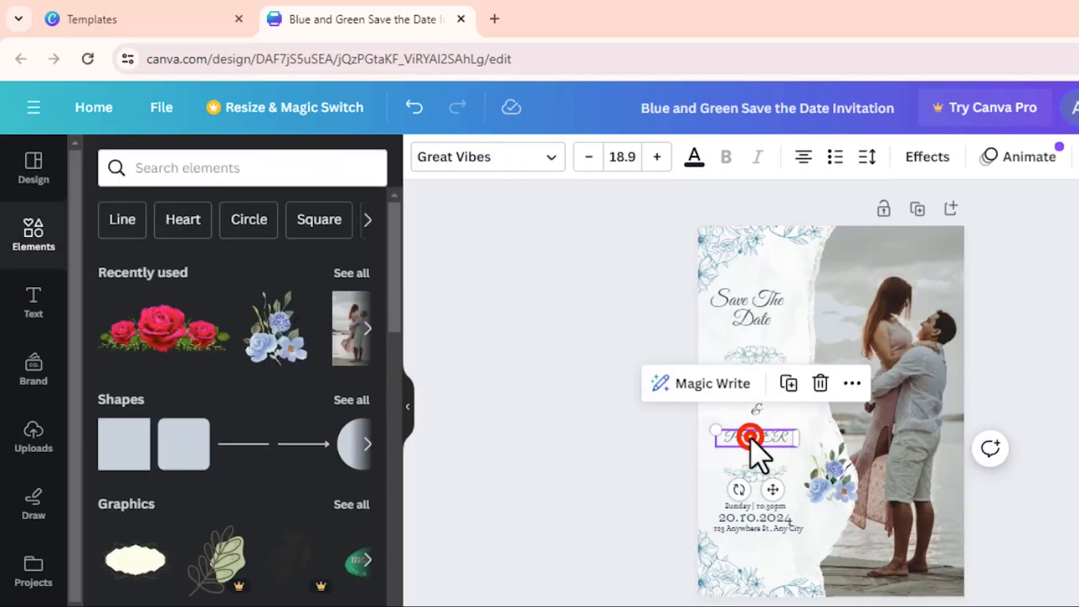
{"action": "double_click", "coordinate": [753, 437]}
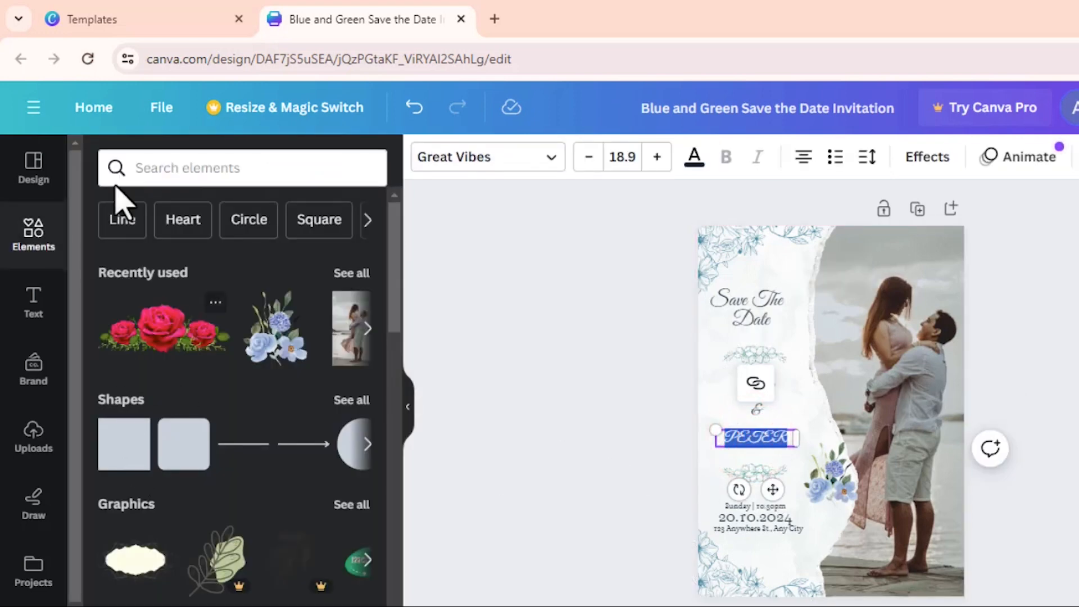
{"action": "left_click", "coordinate": [533, 160]}
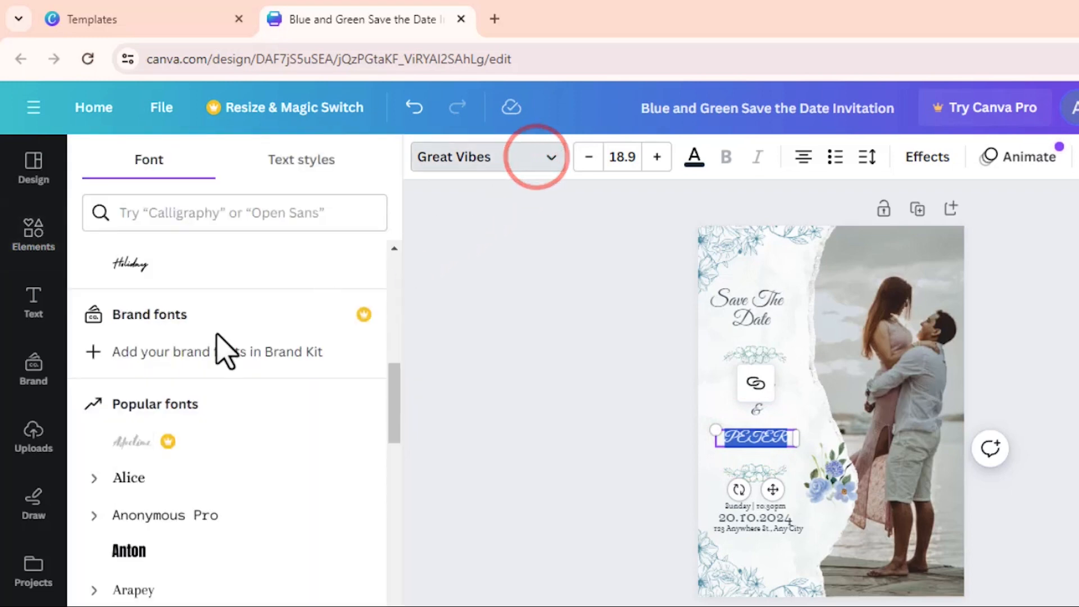
{"action": "scroll", "coordinate": [220, 354], "scroll_direction": "down", "scroll_amount": 10}
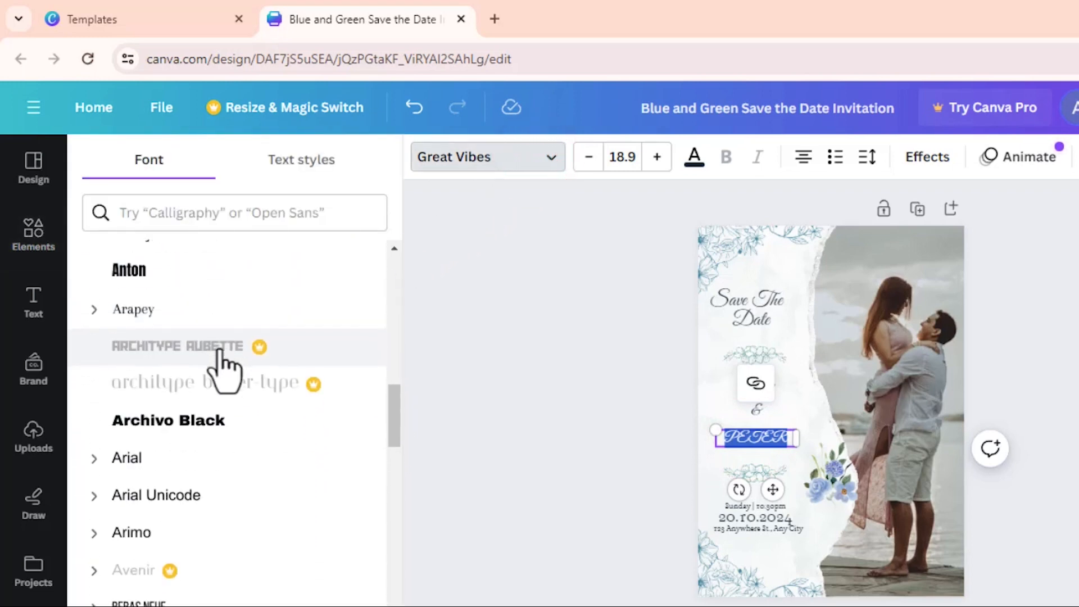
{"action": "scroll", "coordinate": [225, 371], "scroll_direction": "down", "scroll_amount": 5}
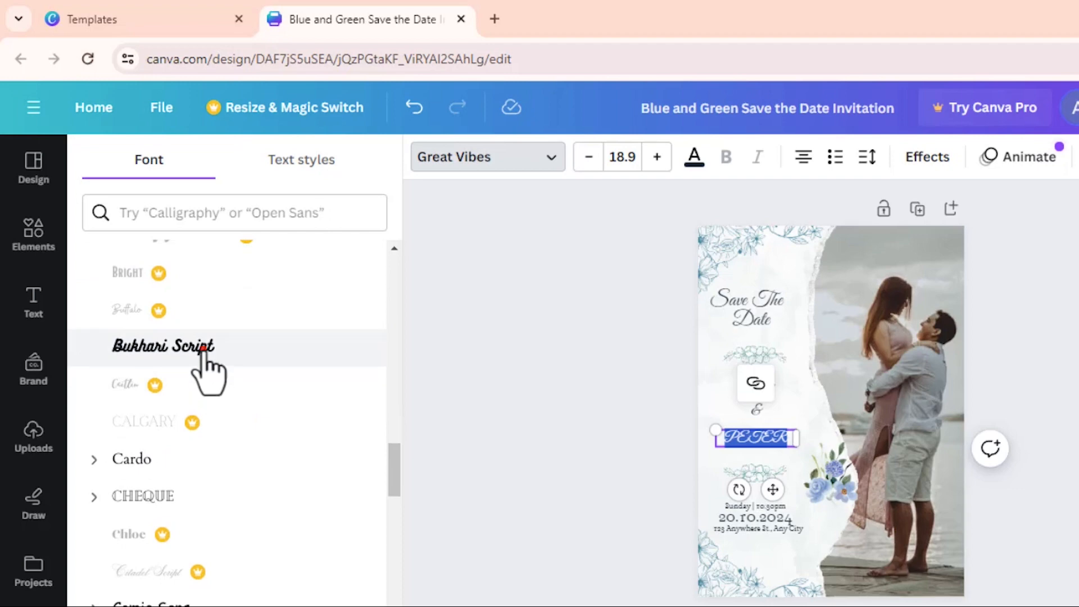
{"action": "left_click", "coordinate": [202, 347]}
{"action": "left_click", "coordinate": [590, 499]}
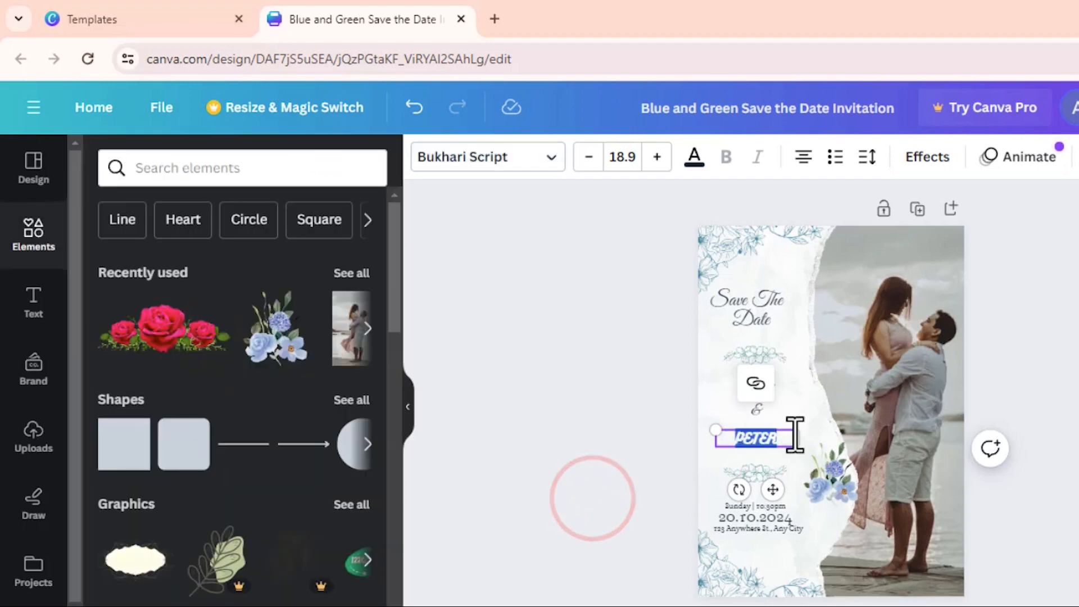
{"action": "left_click", "coordinate": [791, 404]}
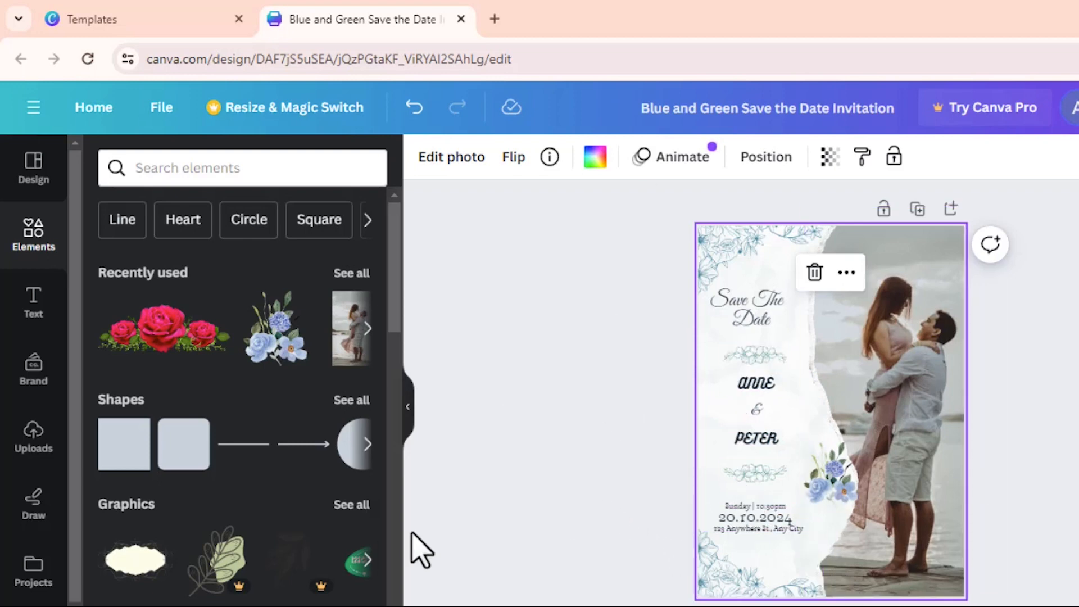
Remove the blue line-art floral graphics from the invitation's upper-left and lower-left corners
{"action": "left_click", "coordinate": [735, 264]}
{"action": "left_click_drag", "start_coordinate": [736, 264], "coordinate": [547, 255]}
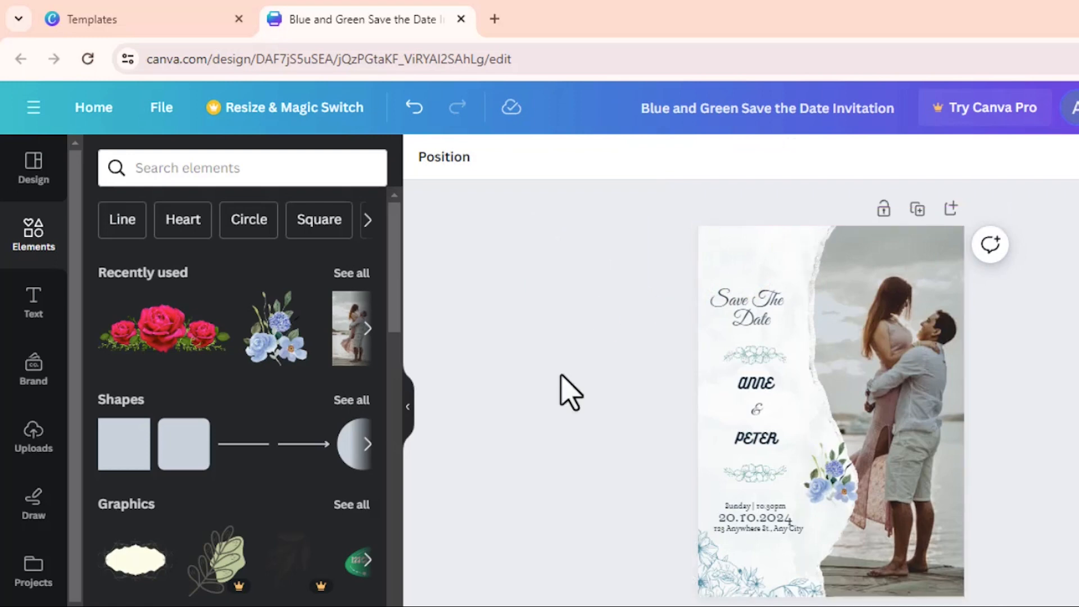
{"action": "left_click_drag", "start_coordinate": [771, 579], "coordinate": [607, 567]}
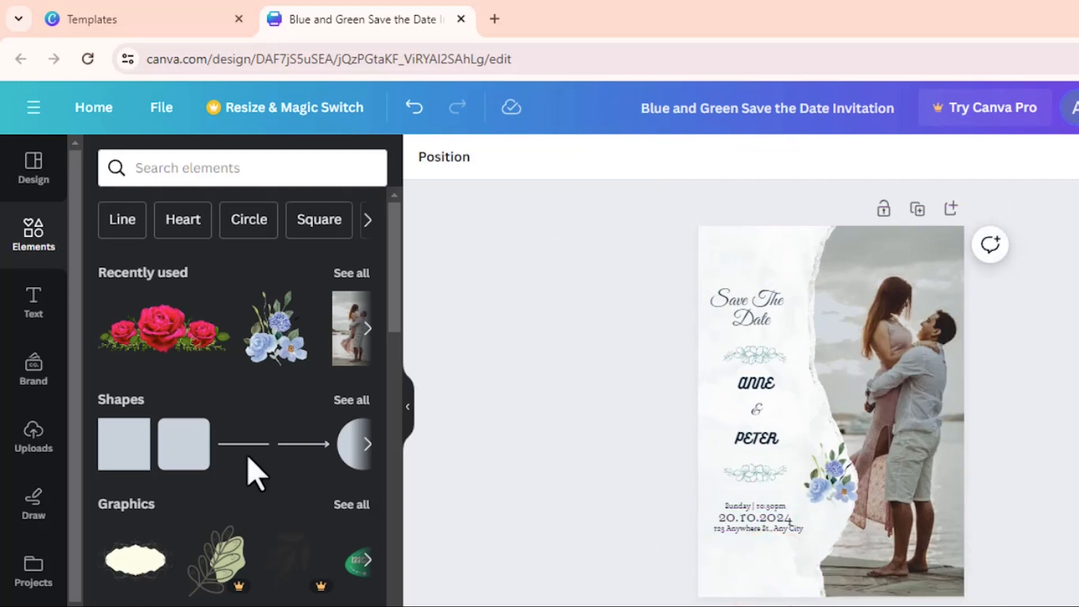
Search the elements for "flowers border" and browse all of the matching graphics
{"action": "left_click", "coordinate": [238, 175]}
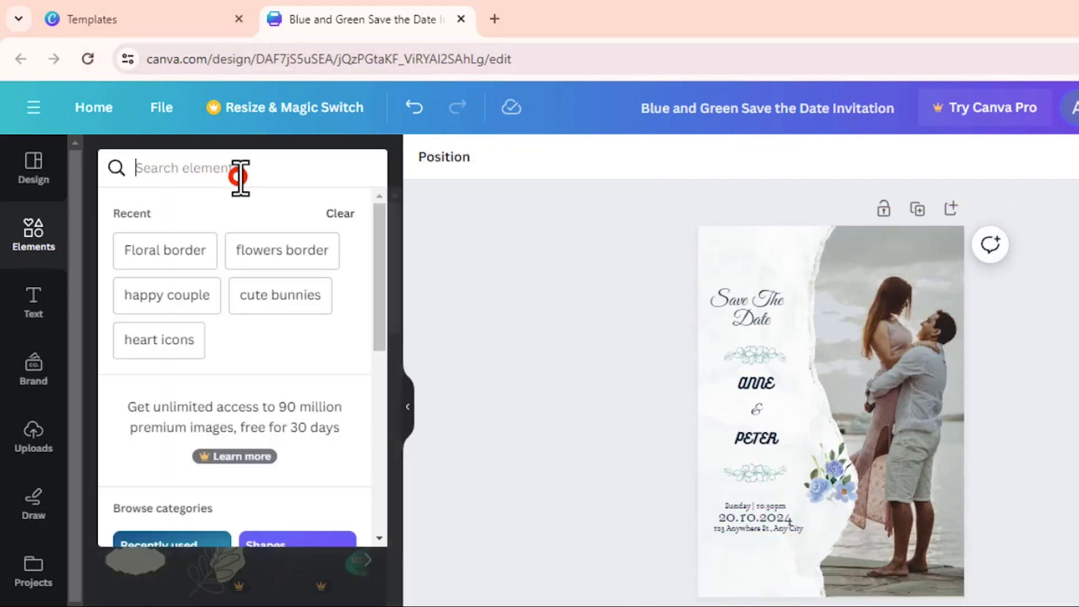
{"action": "left_click", "coordinate": [299, 251]}
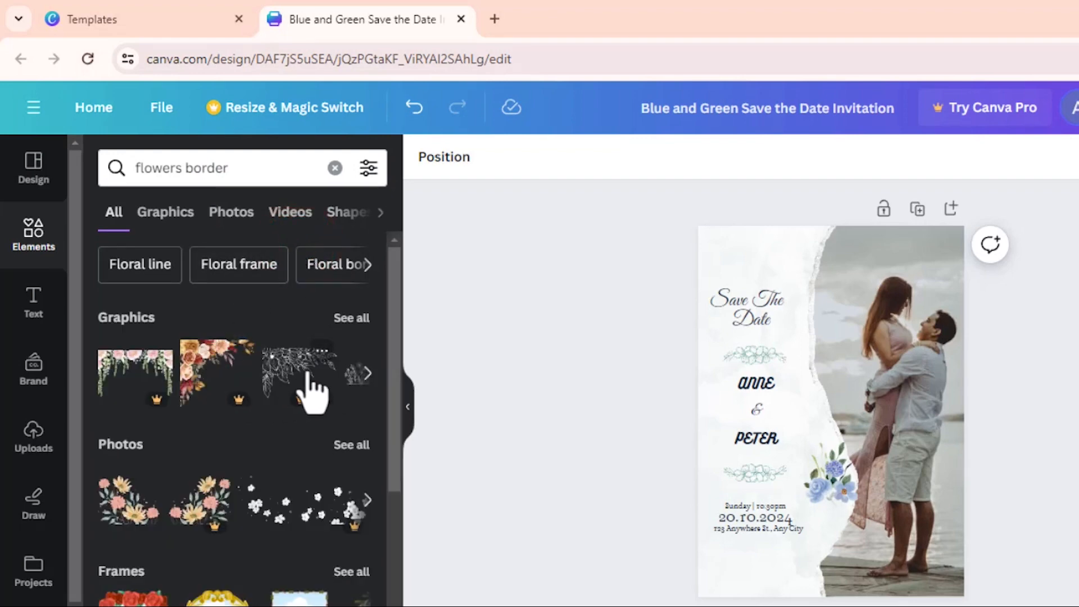
{"action": "scroll", "coordinate": [298, 387], "scroll_direction": "down", "scroll_amount": 2}
{"action": "scroll", "coordinate": [303, 438], "scroll_direction": "down", "scroll_amount": 3}
{"action": "scroll", "coordinate": [286, 426], "scroll_direction": "up", "scroll_amount": 5}
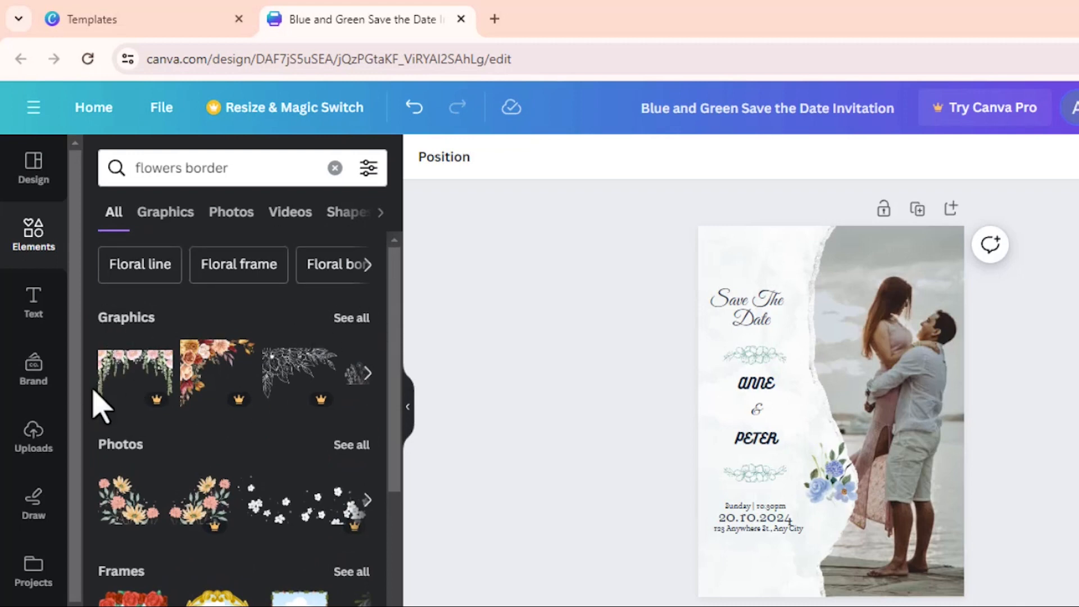
{"action": "left_click", "coordinate": [361, 313]}
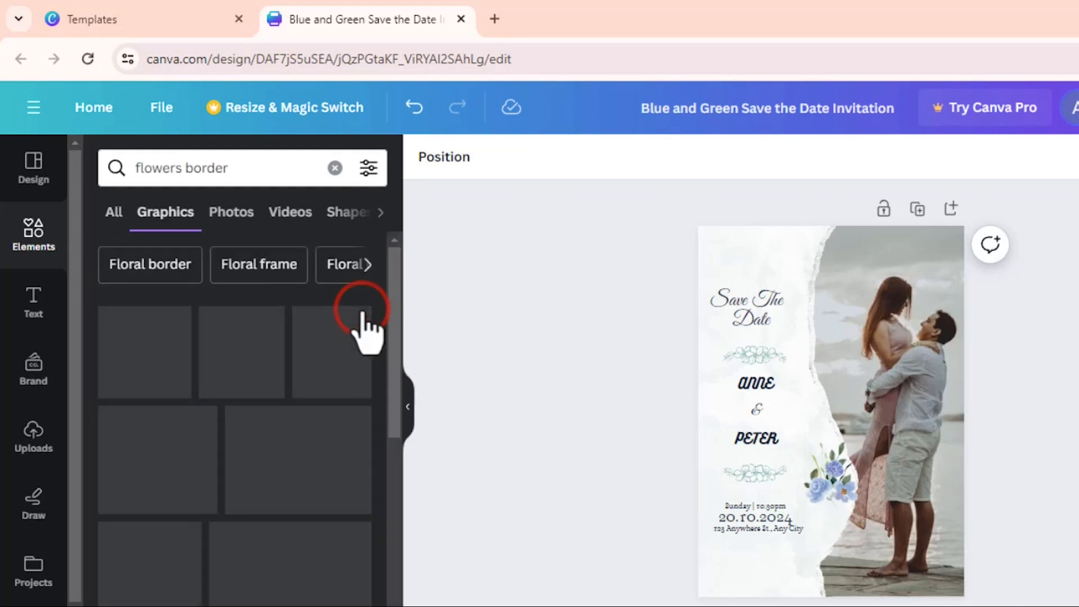
{"action": "scroll", "coordinate": [320, 382], "scroll_direction": "down", "scroll_amount": 3}
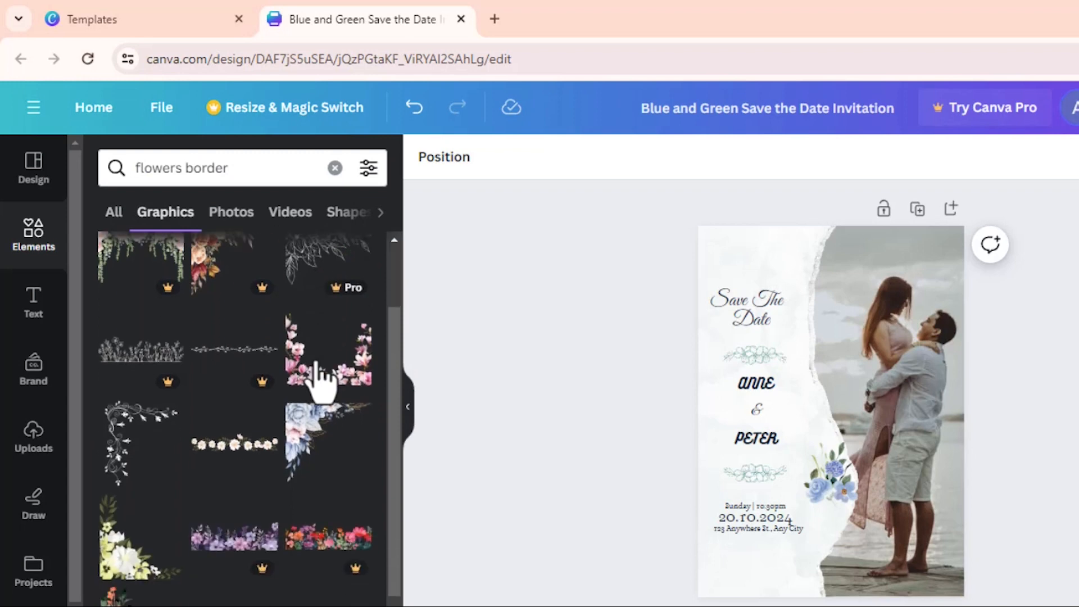
Add the blue watercolour floral corner border and shrink it to fit the invitation's upper-left corner above the Save The Date title
{"action": "left_click", "coordinate": [309, 337]}
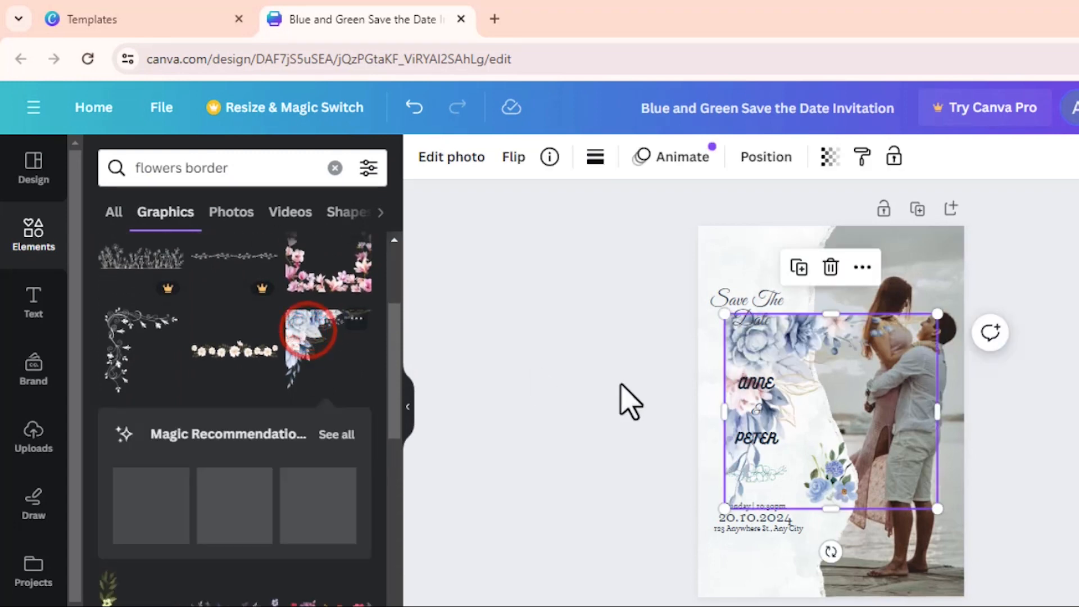
{"action": "left_click_drag", "start_coordinate": [741, 368], "coordinate": [703, 272]}
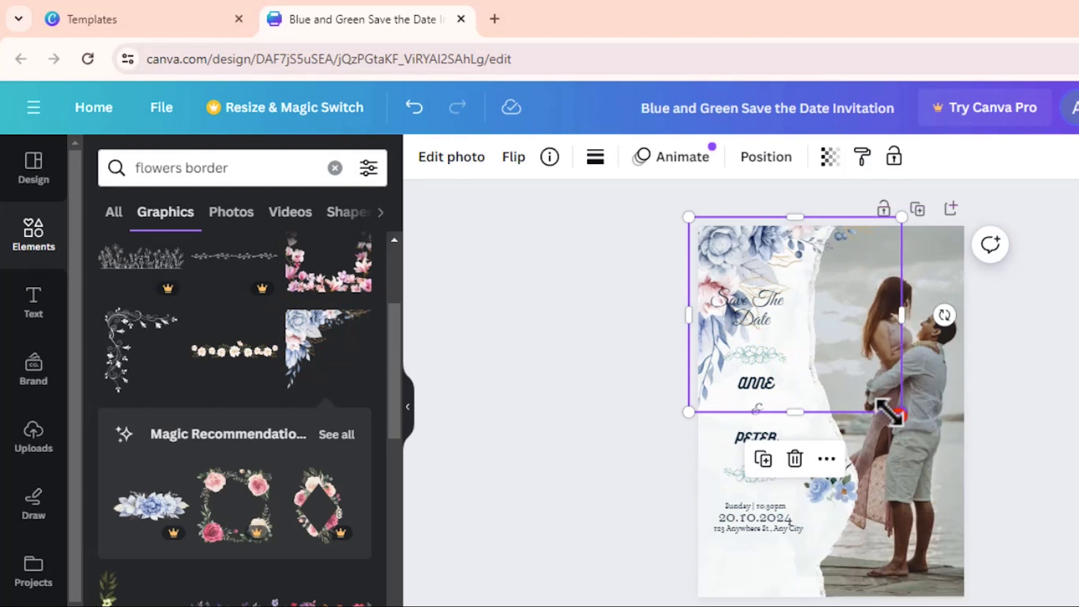
{"action": "left_click_drag", "start_coordinate": [893, 413], "coordinate": [814, 348]}
{"action": "left_click_drag", "start_coordinate": [718, 246], "coordinate": [737, 264]}
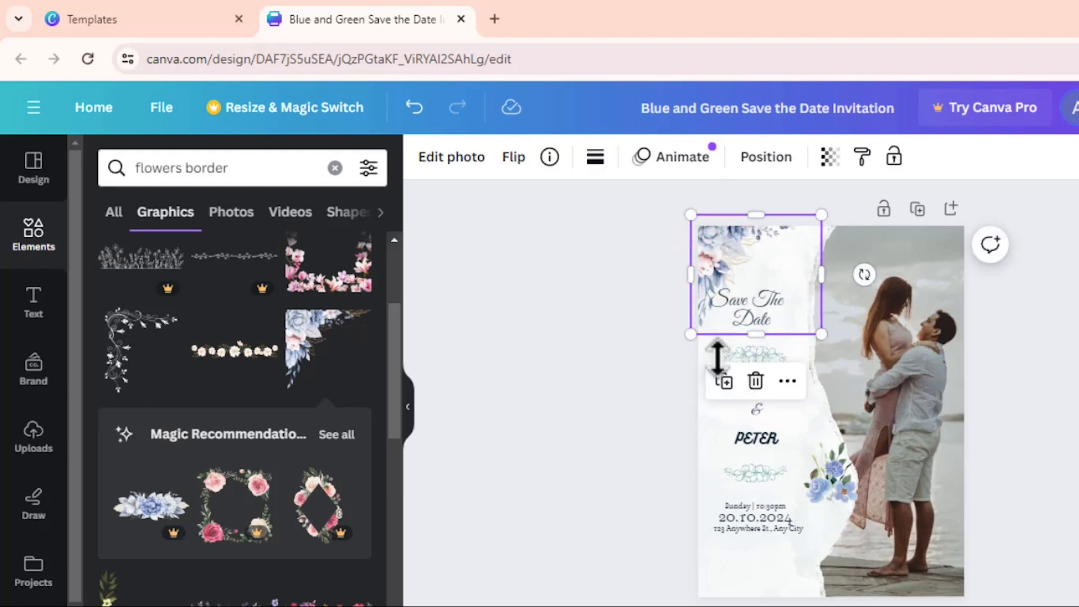
{"action": "left_click", "coordinate": [651, 437]}
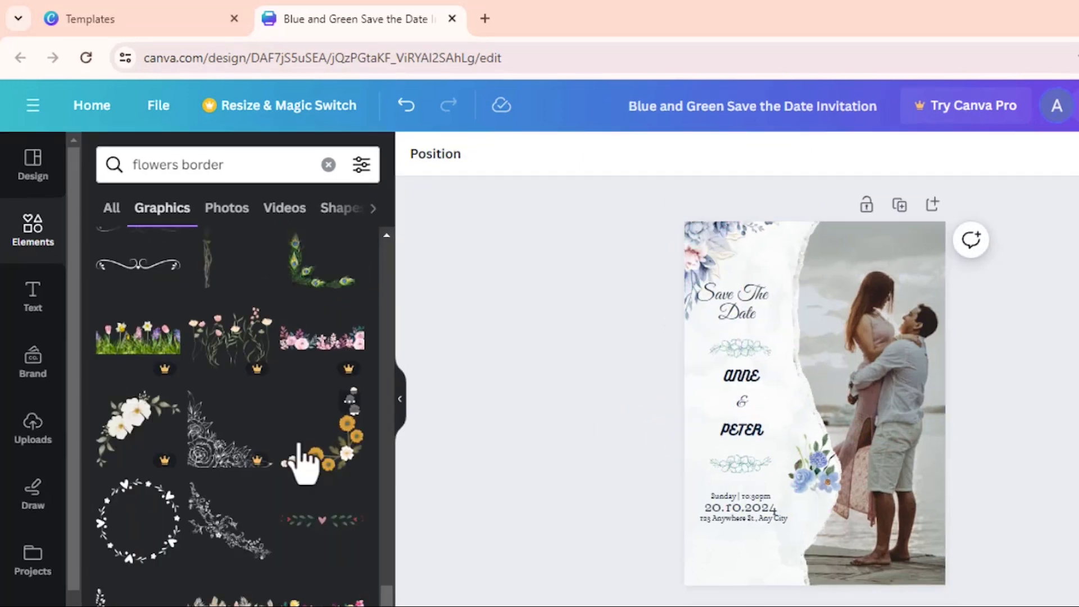
Add the line-art floral corner graphic and place it in the invitation's lower-left corner beneath the address line
{"action": "scroll", "coordinate": [304, 461], "scroll_direction": "down", "scroll_amount": 2}
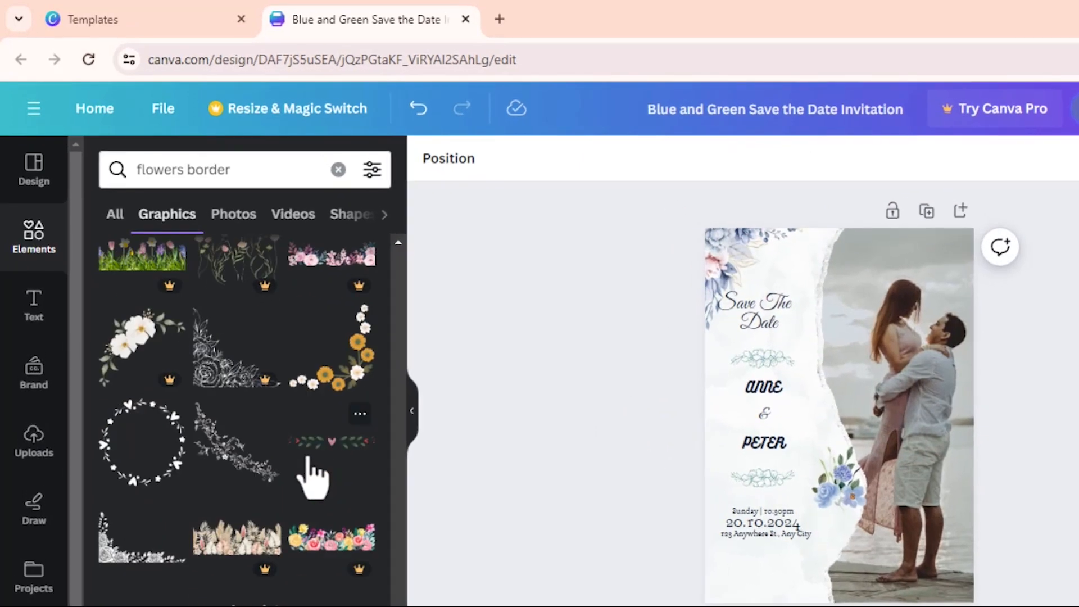
{"action": "left_click", "coordinate": [121, 549]}
{"action": "left_click_drag", "start_coordinate": [801, 419], "coordinate": [721, 561]}
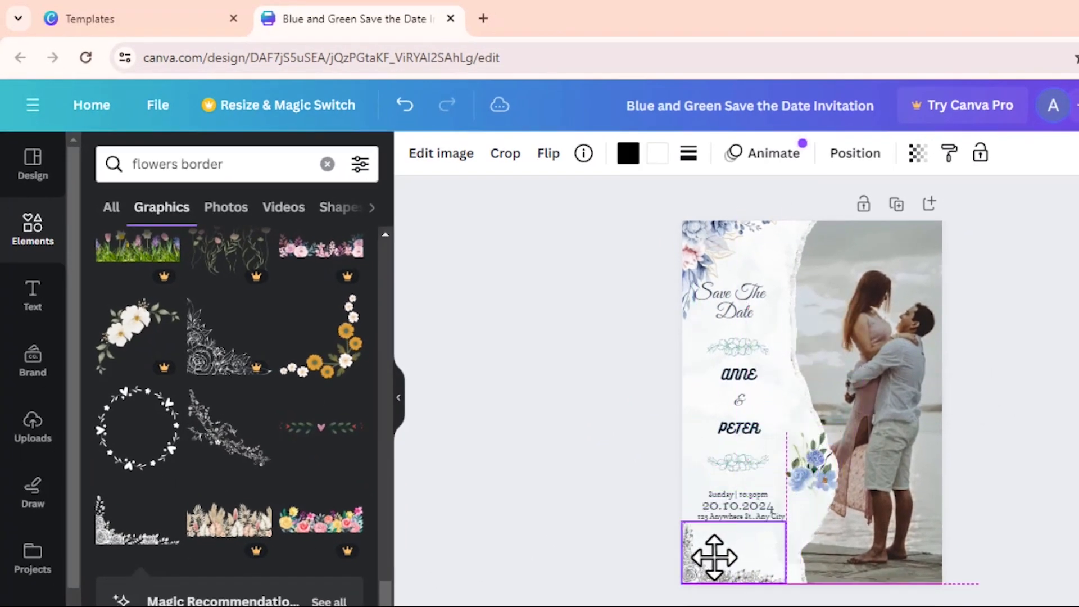
{"action": "left_click", "coordinate": [590, 562]}
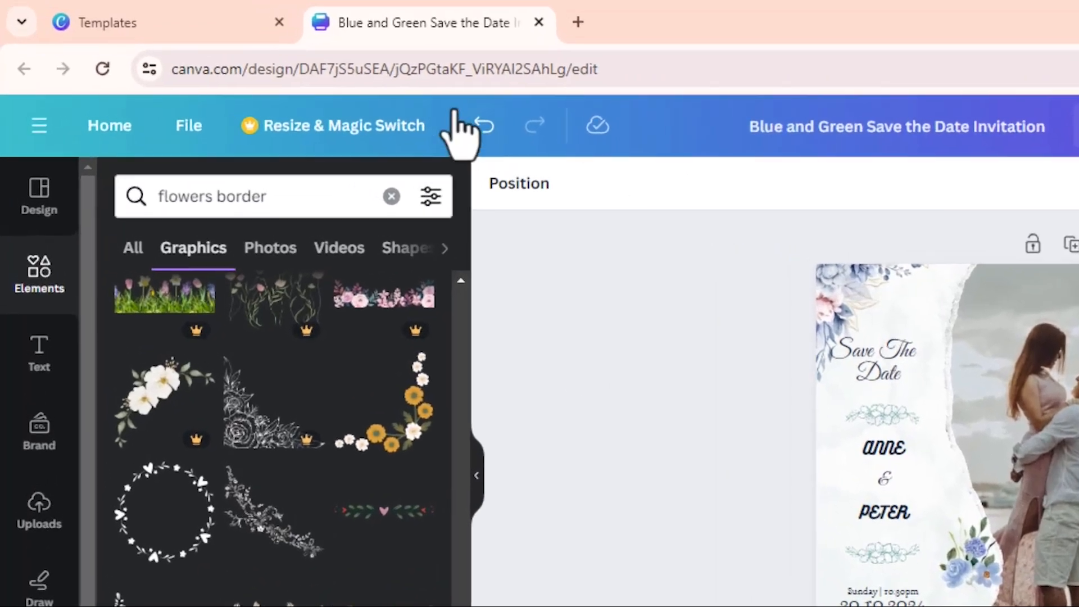
Download the invitation with PNG as the file type and open the downloaded image
{"action": "left_click", "coordinate": [189, 125]}
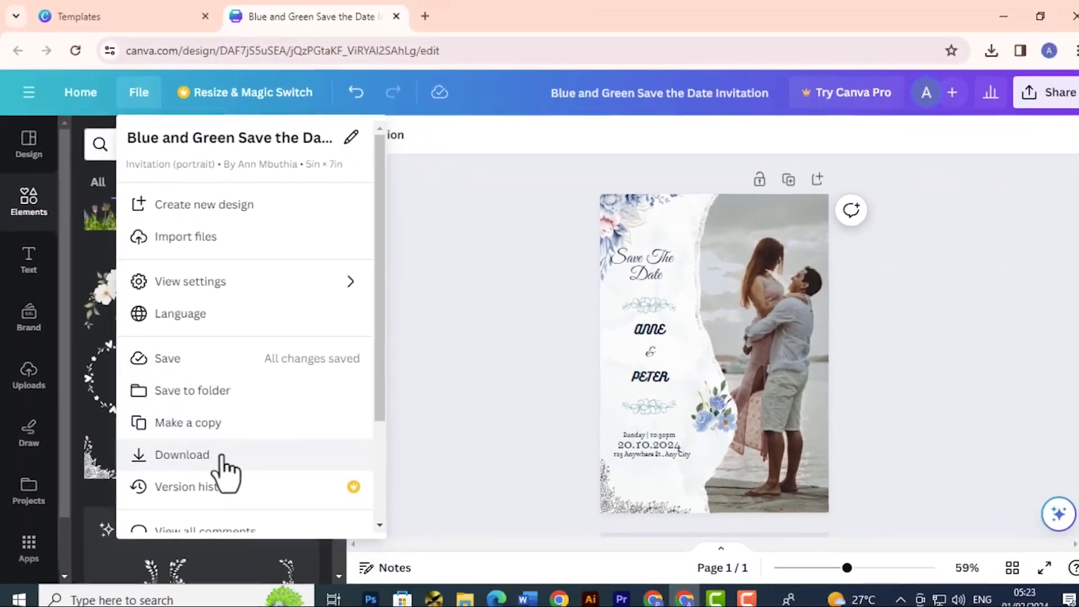
{"action": "left_click", "coordinate": [236, 497]}
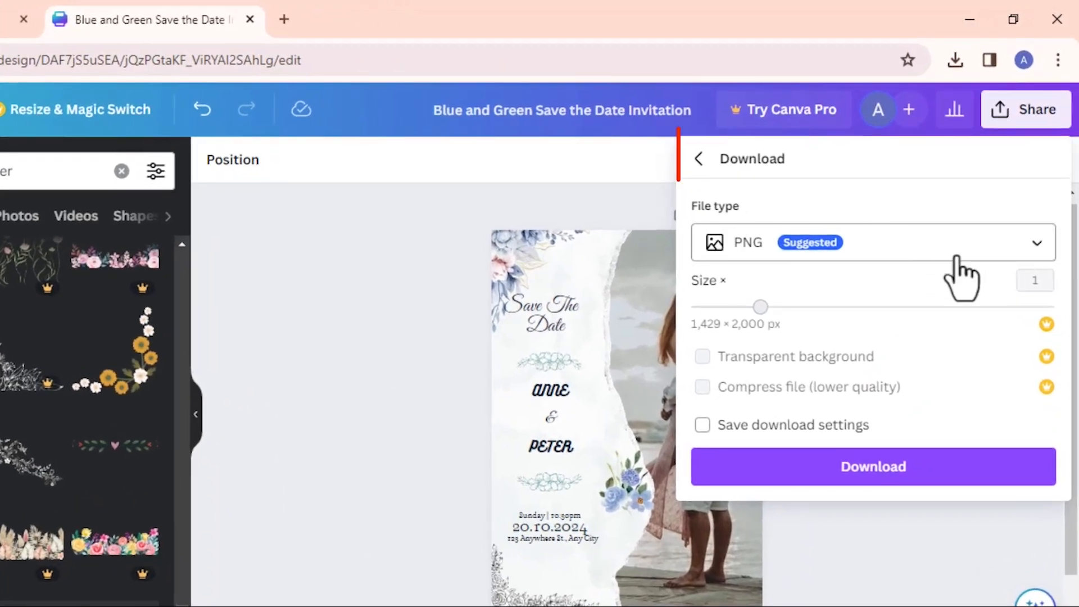
{"action": "left_click", "coordinate": [1037, 247]}
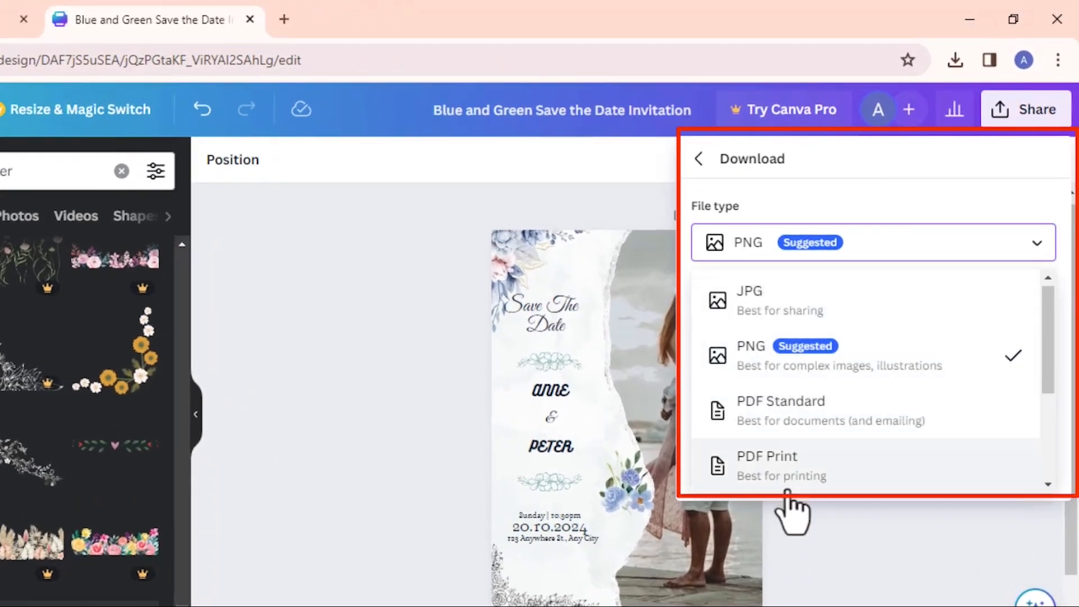
{"action": "scroll", "coordinate": [826, 337], "scroll_direction": "down", "scroll_amount": 3}
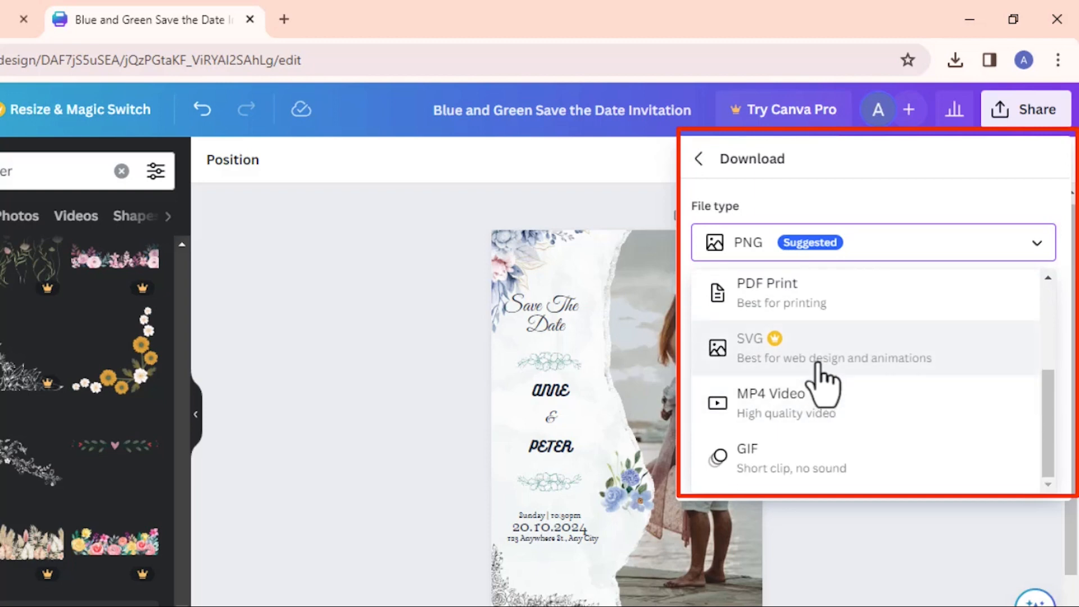
{"action": "scroll", "coordinate": [821, 419], "scroll_direction": "up", "scroll_amount": 3}
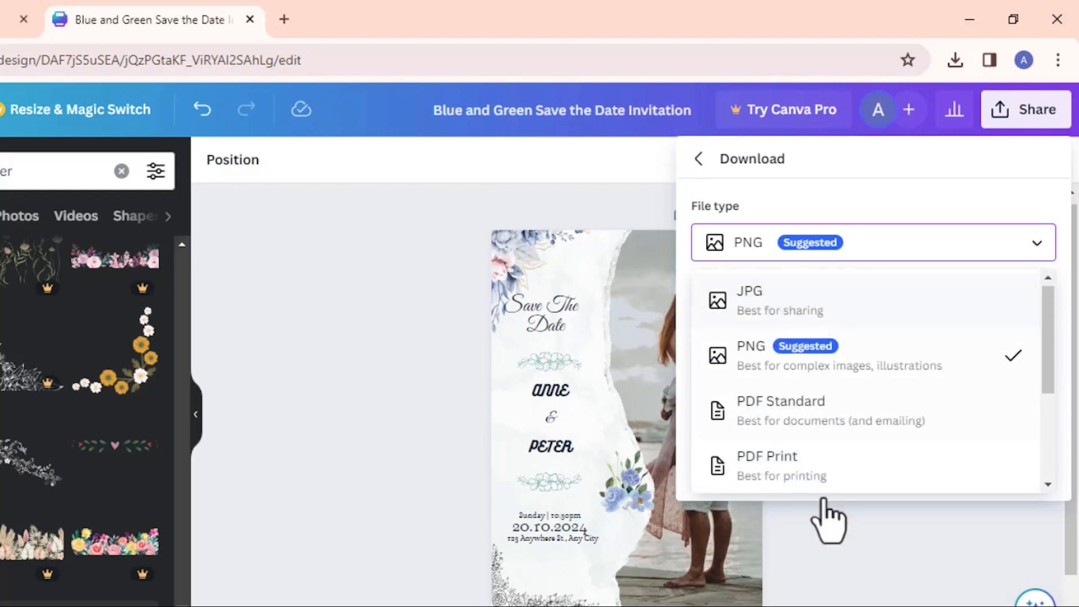
{"action": "left_click", "coordinate": [817, 366]}
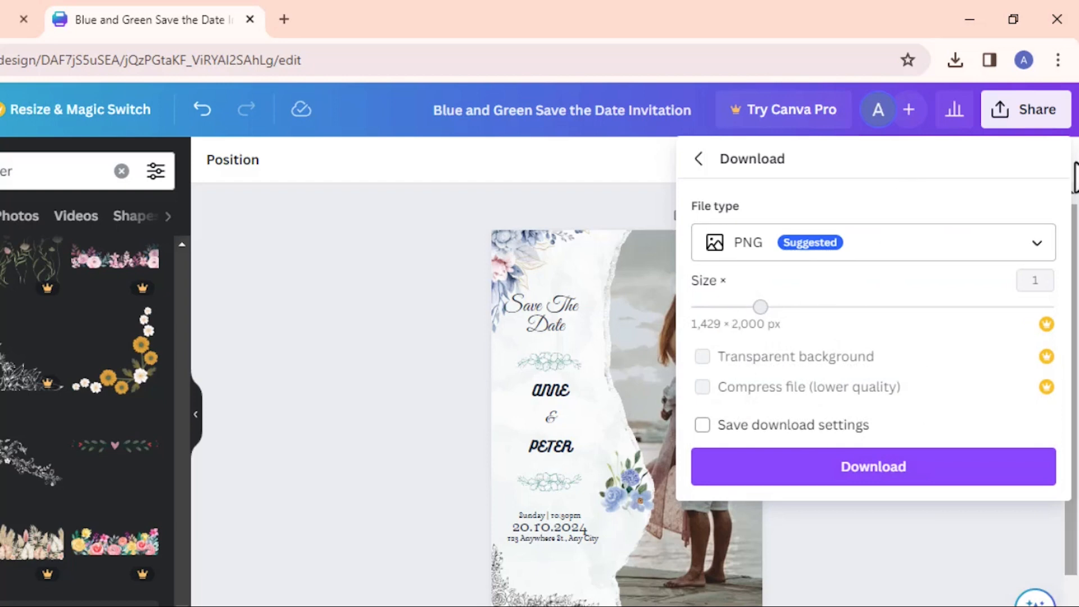
{"action": "left_click", "coordinate": [885, 473]}
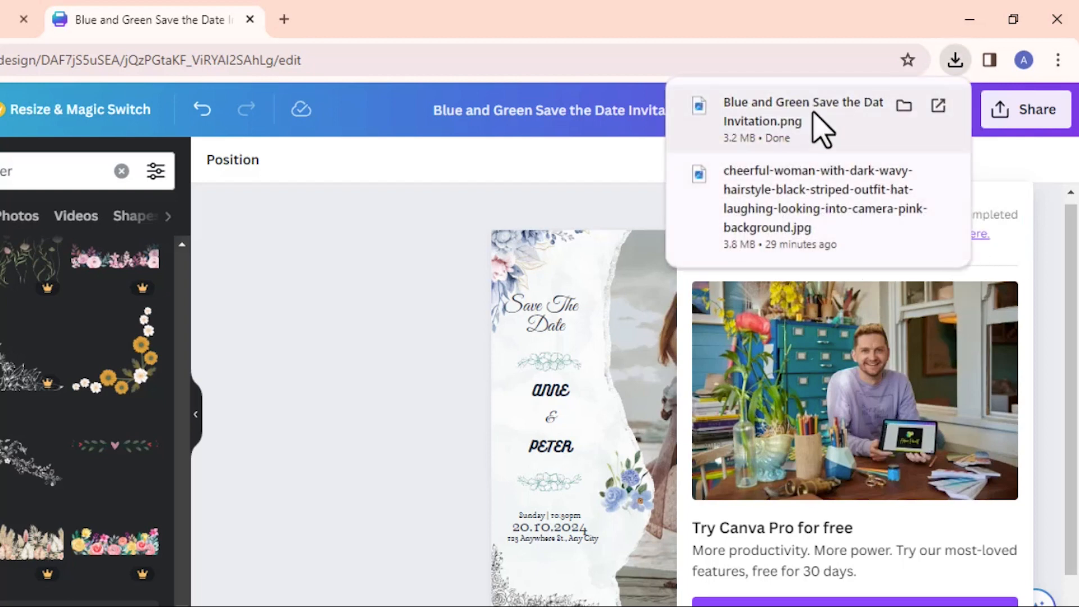
{"action": "left_click", "coordinate": [775, 119]}
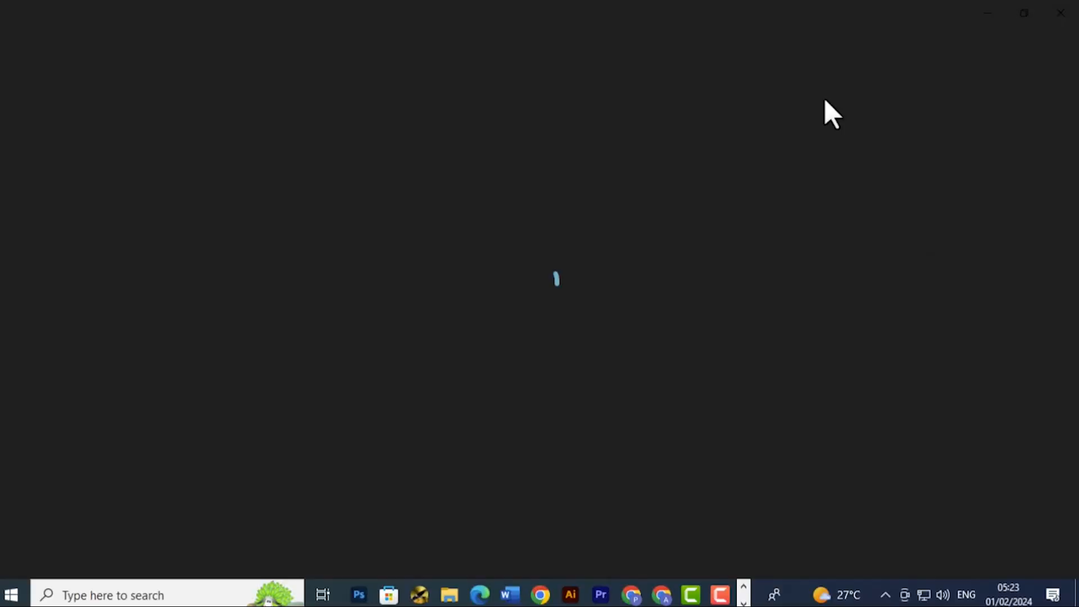